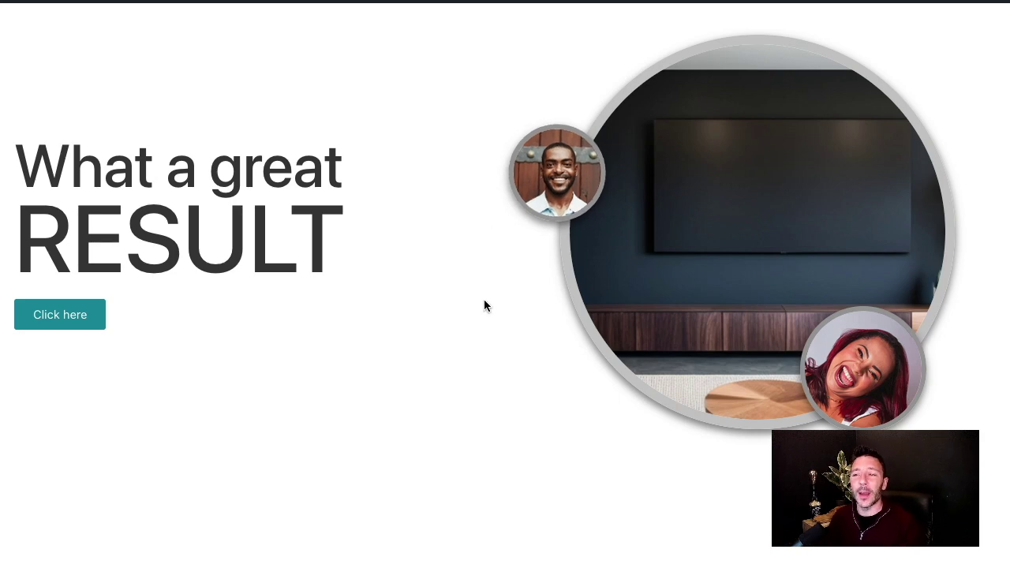
Look through the circular and slanted image sections on the example web pages
{"action": "scroll", "coordinate": [485, 300], "scroll_direction": "down", "scroll_amount": 6}
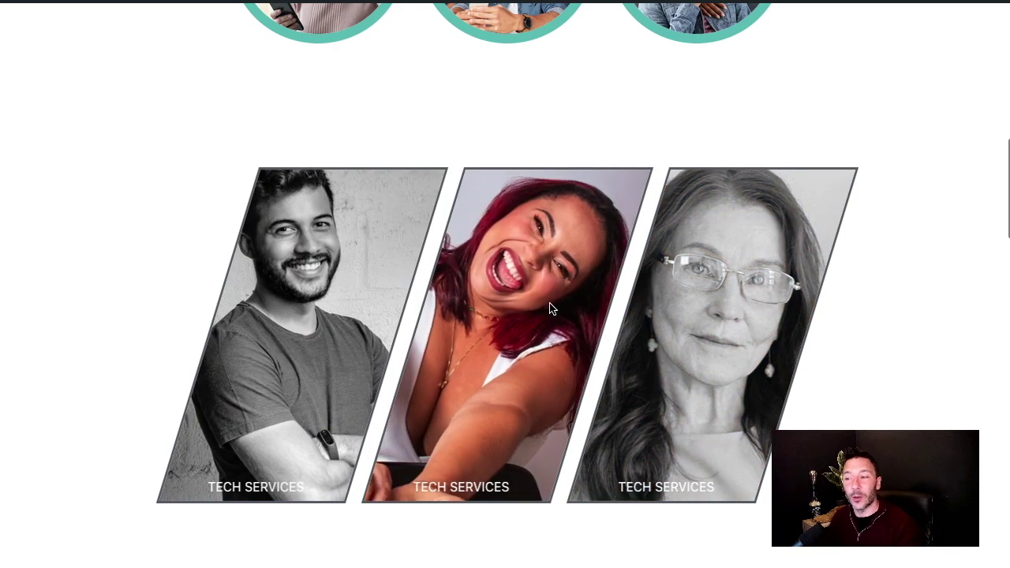
{"action": "scroll", "coordinate": [622, 320], "scroll_direction": "down", "scroll_amount": 9}
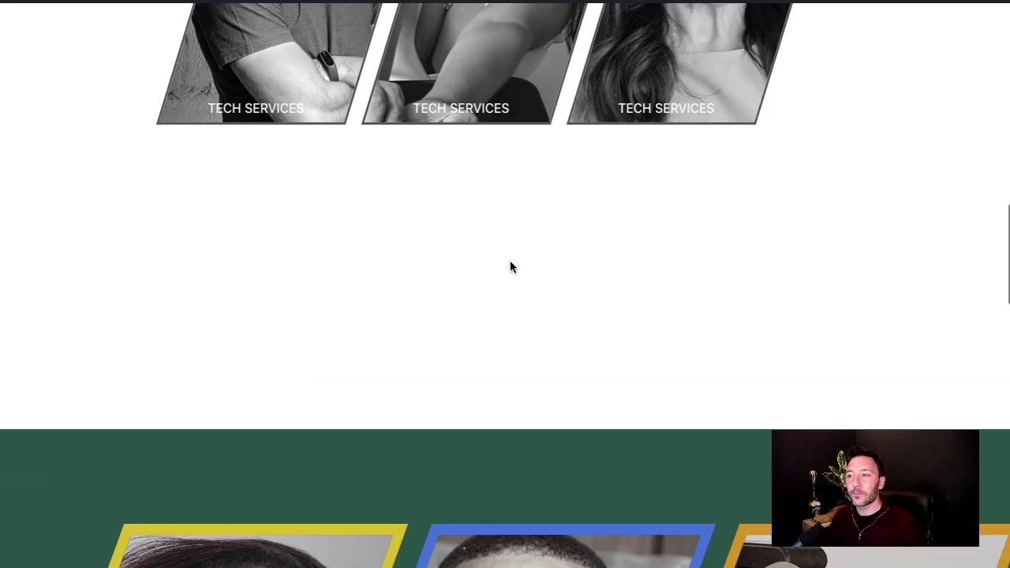
{"action": "scroll", "coordinate": [455, 218], "scroll_direction": "up", "scroll_amount": 5}
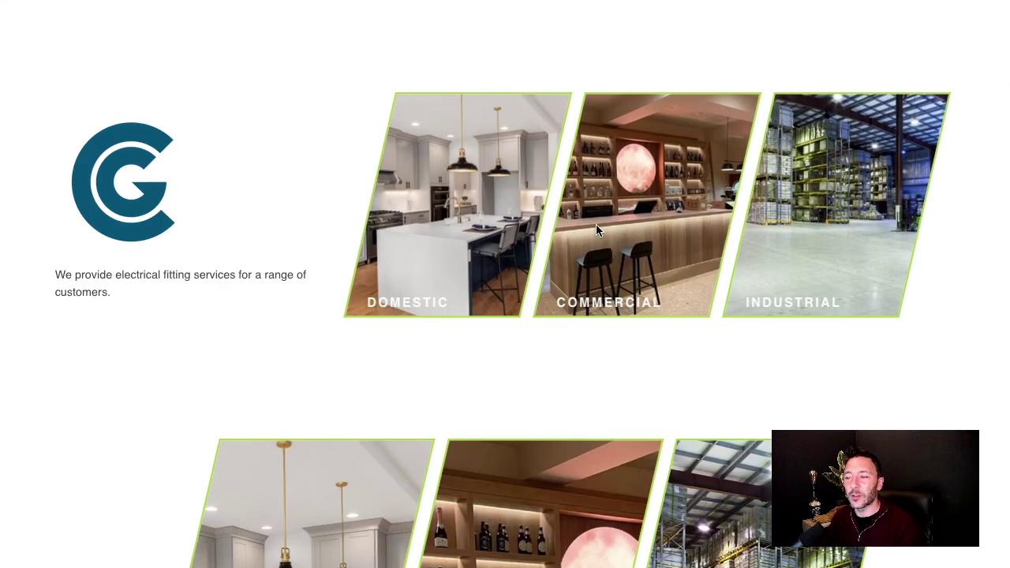
{"action": "scroll", "coordinate": [789, 187], "scroll_direction": "down", "scroll_amount": 4}
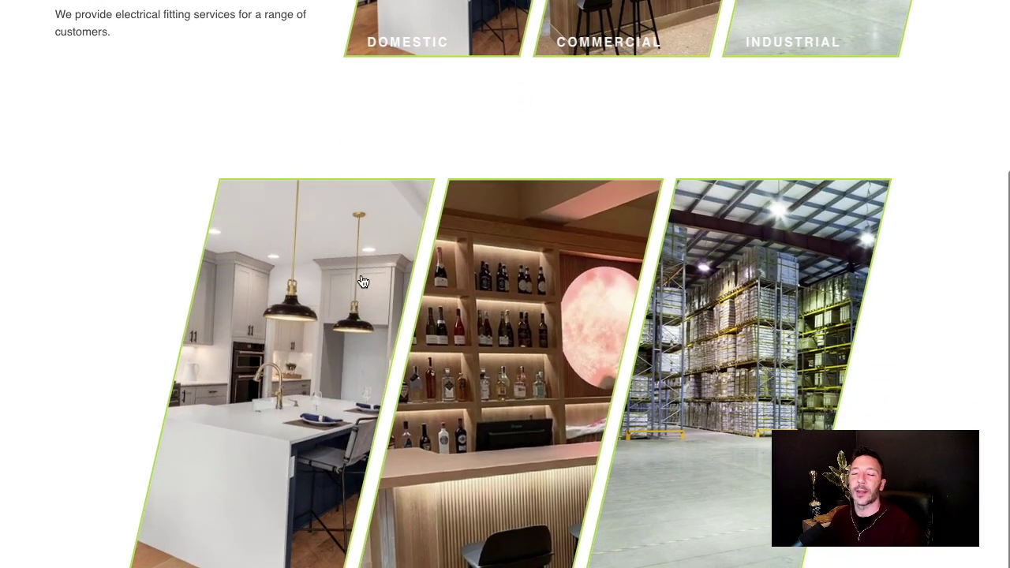
{"action": "scroll", "coordinate": [520, 308], "scroll_direction": "up", "scroll_amount": 4}
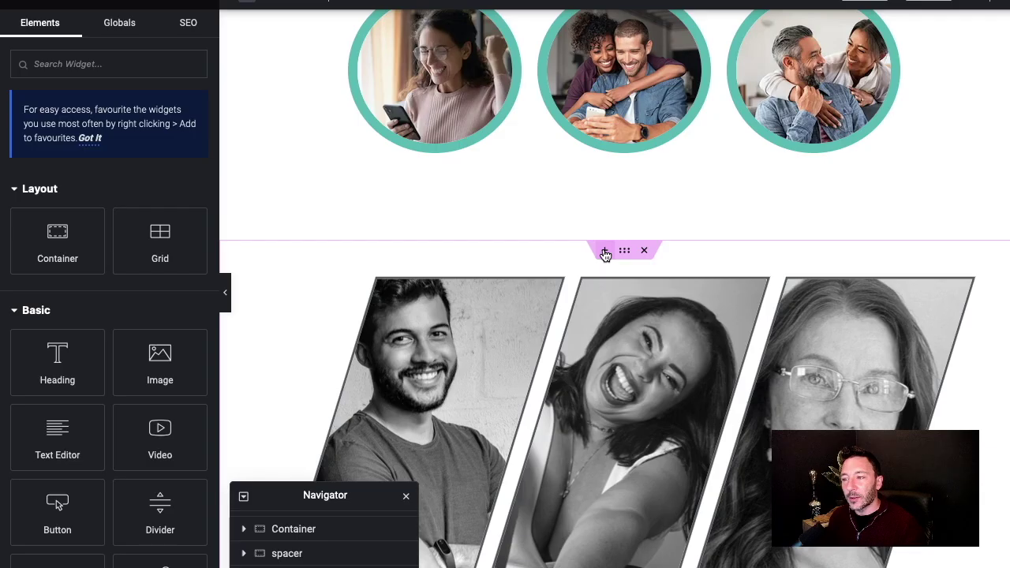
Add a single-row flexbox container between the circular portraits and the slanted portraits
{"action": "left_click", "coordinate": [604, 250]}
{"action": "scroll", "coordinate": [631, 221], "scroll_direction": "down", "scroll_amount": 3}
{"action": "left_click", "coordinate": [570, 73]}
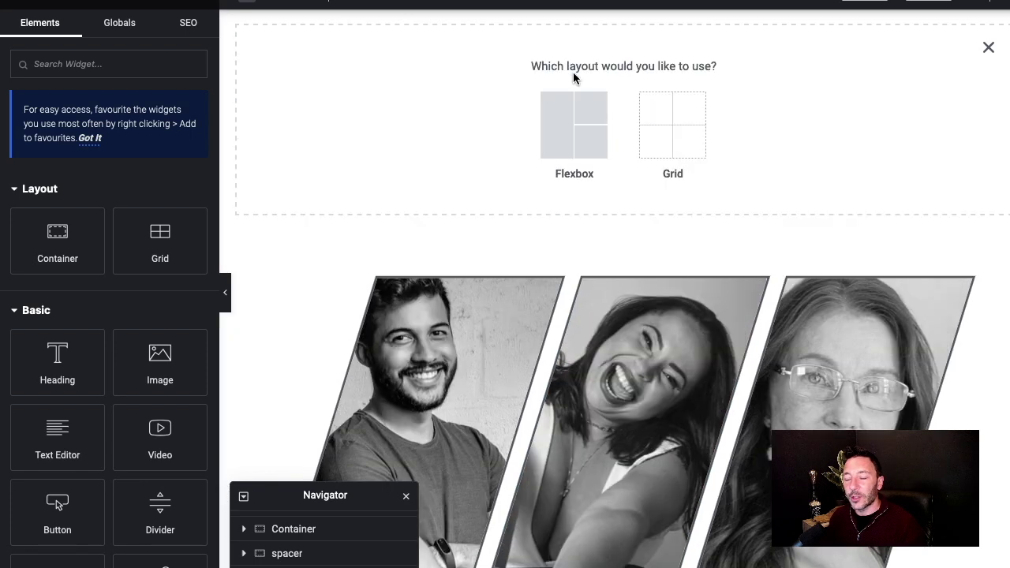
{"action": "left_click", "coordinate": [544, 149]}
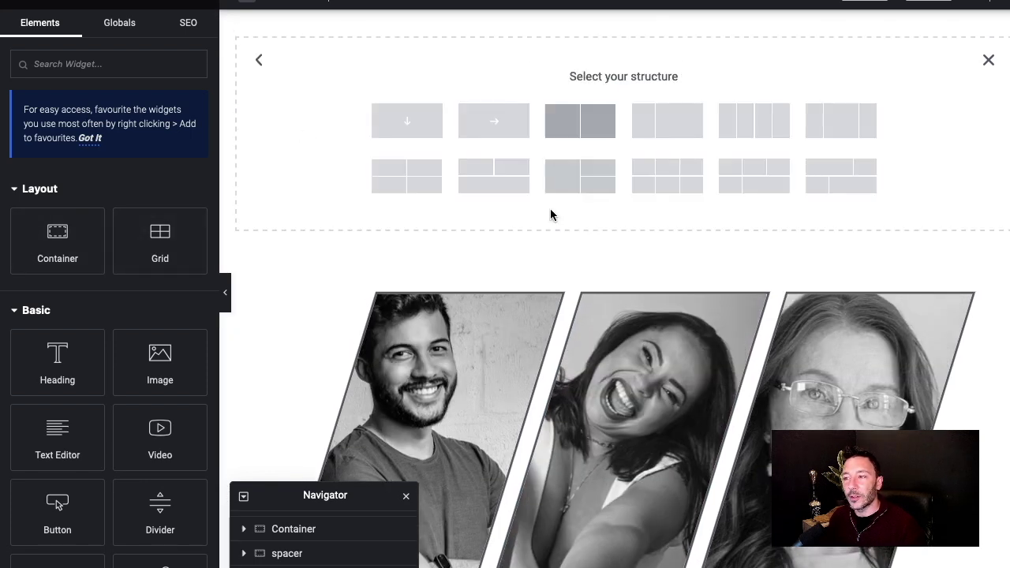
{"action": "left_click", "coordinate": [494, 120]}
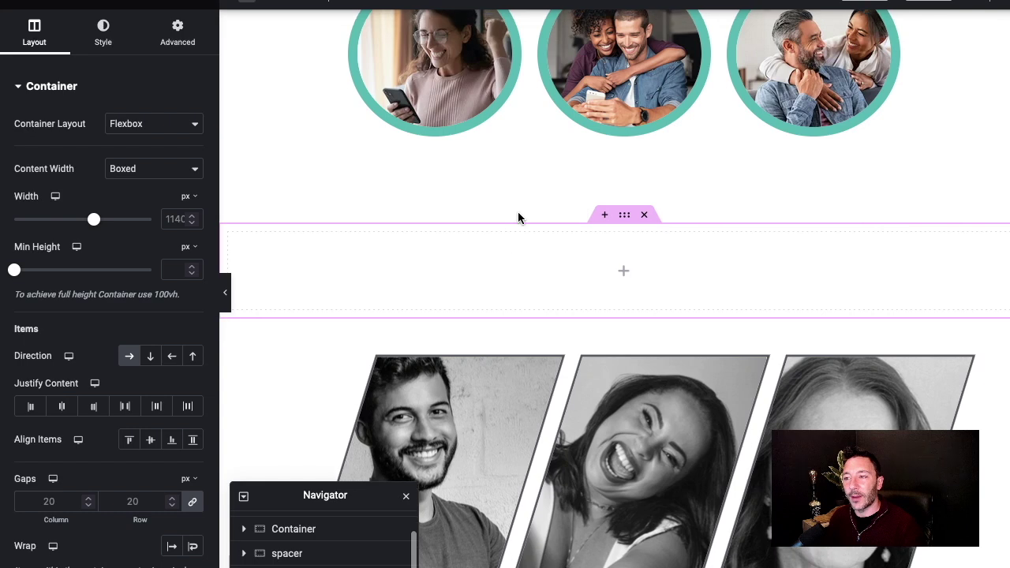
Set the new container's minimum height to 273 px and centre its items on both axes
{"action": "mouse_move", "coordinate": [23, 268]}
{"action": "left_mouse_down"}
{"action": "mouse_move", "coordinate": [15, 271]}
{"action": "mouse_move", "coordinate": [40, 271]}
{"action": "left_mouse_up"}
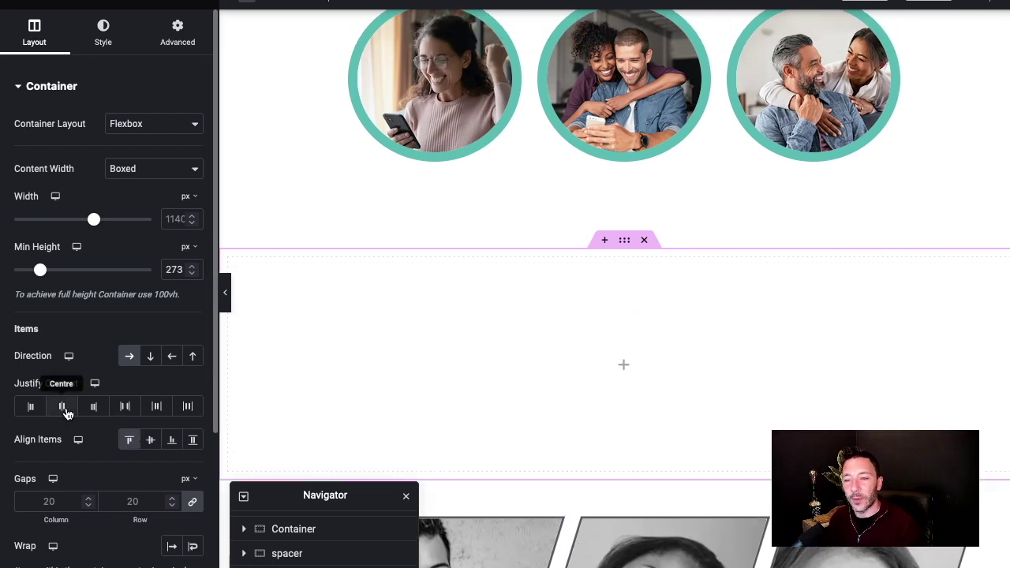
{"action": "left_click", "coordinate": [150, 440]}
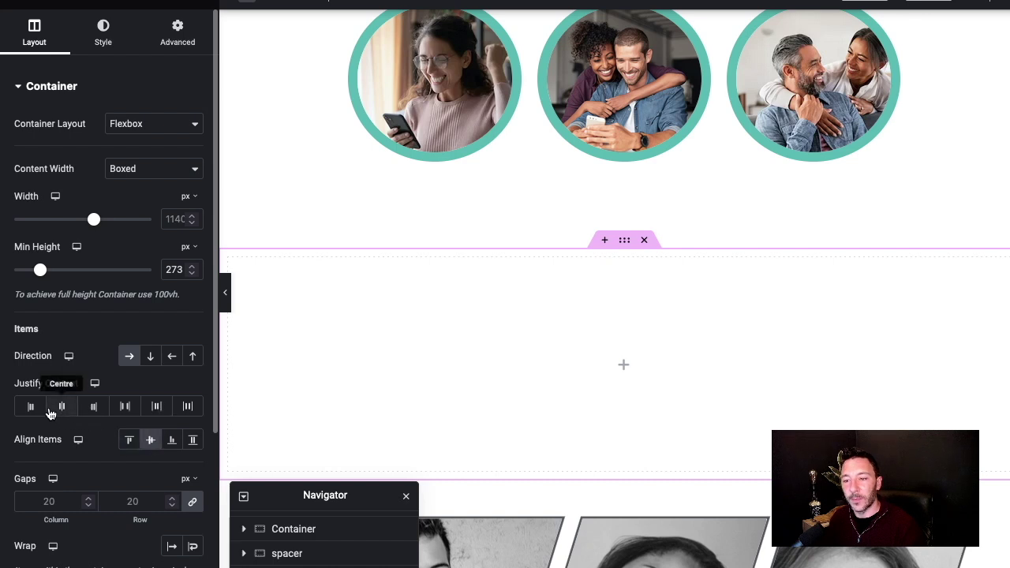
{"action": "left_click", "coordinate": [63, 407]}
{"action": "scroll", "coordinate": [489, 357], "scroll_direction": "down", "scroll_amount": 1}
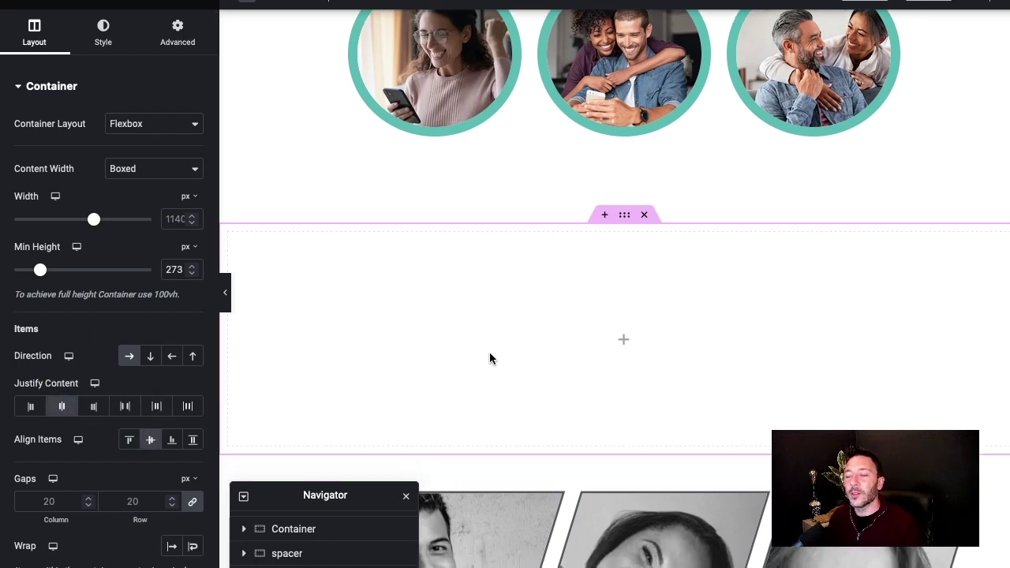
{"action": "scroll", "coordinate": [635, 353], "scroll_direction": "down", "scroll_amount": 1}
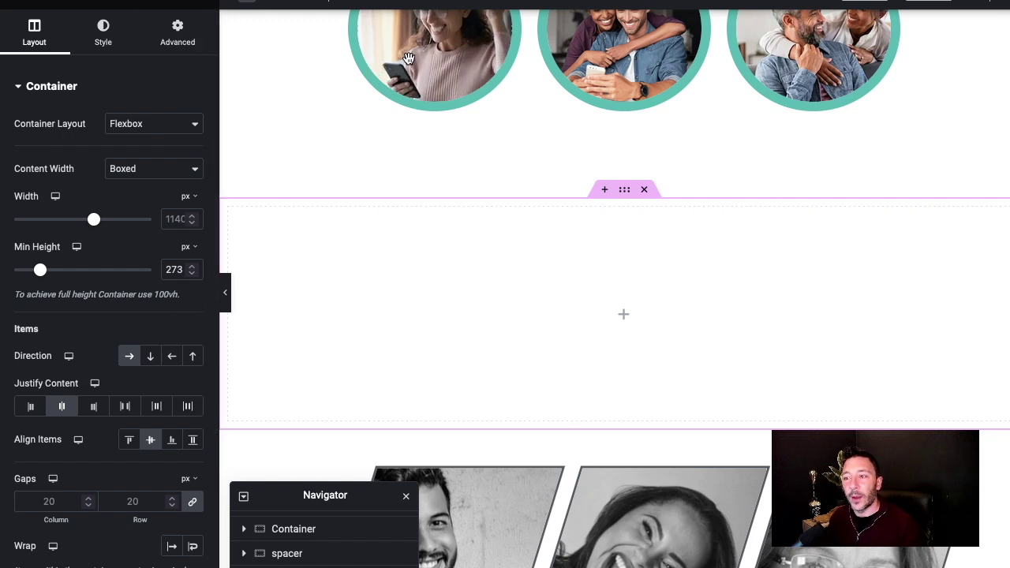
Nest a new container inside the empty section and move the Navigator clear of the layout
{"action": "left_click", "coordinate": [205, 4]}
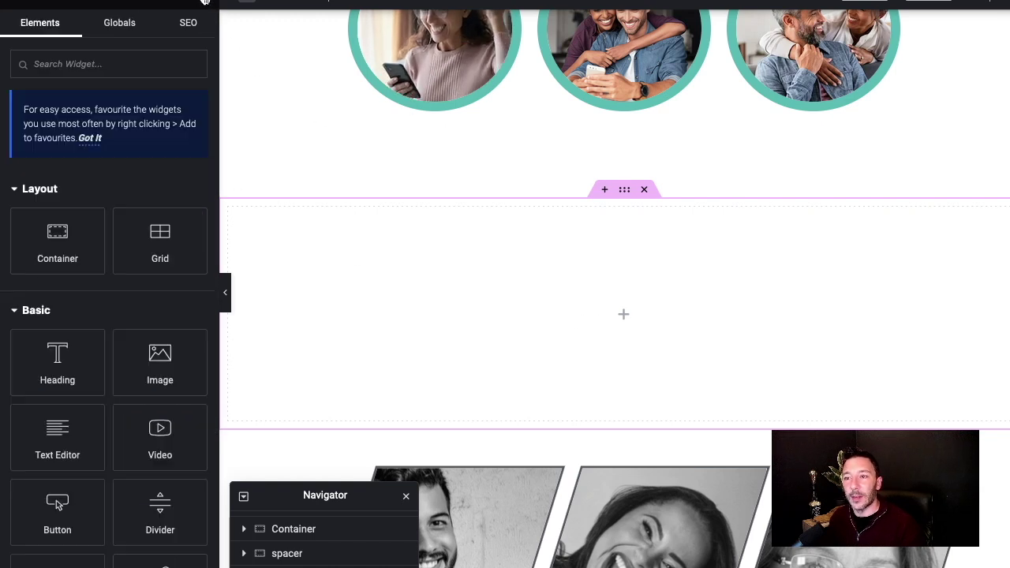
{"action": "left_click_drag", "start_coordinate": [40, 247], "coordinate": [616, 315]}
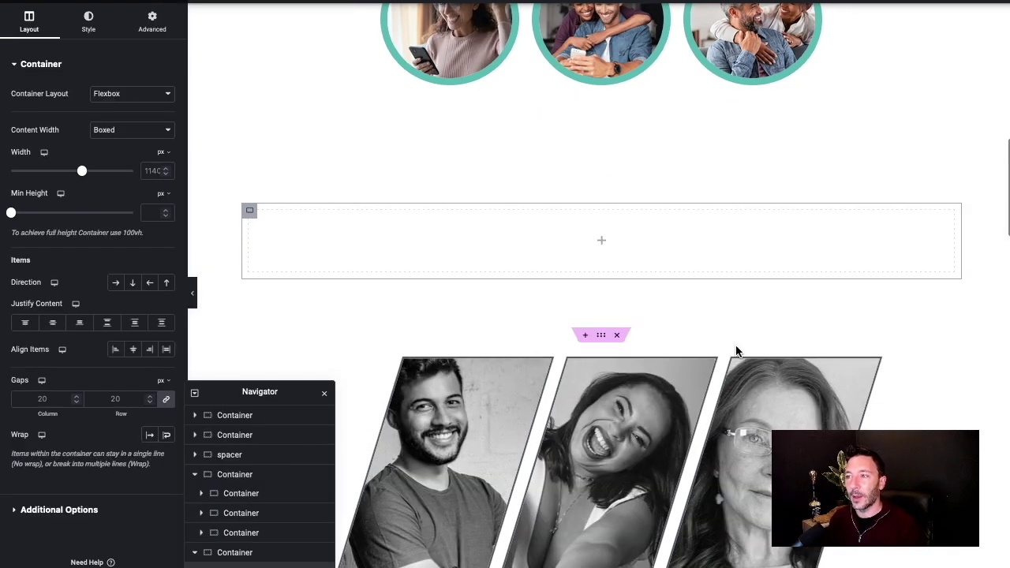
{"action": "scroll", "coordinate": [671, 347], "scroll_direction": "up", "scroll_amount": 1}
{"action": "scroll", "coordinate": [536, 355], "scroll_direction": "down", "scroll_amount": 1}
{"action": "left_click_drag", "start_coordinate": [227, 398], "coordinate": [263, 551]}
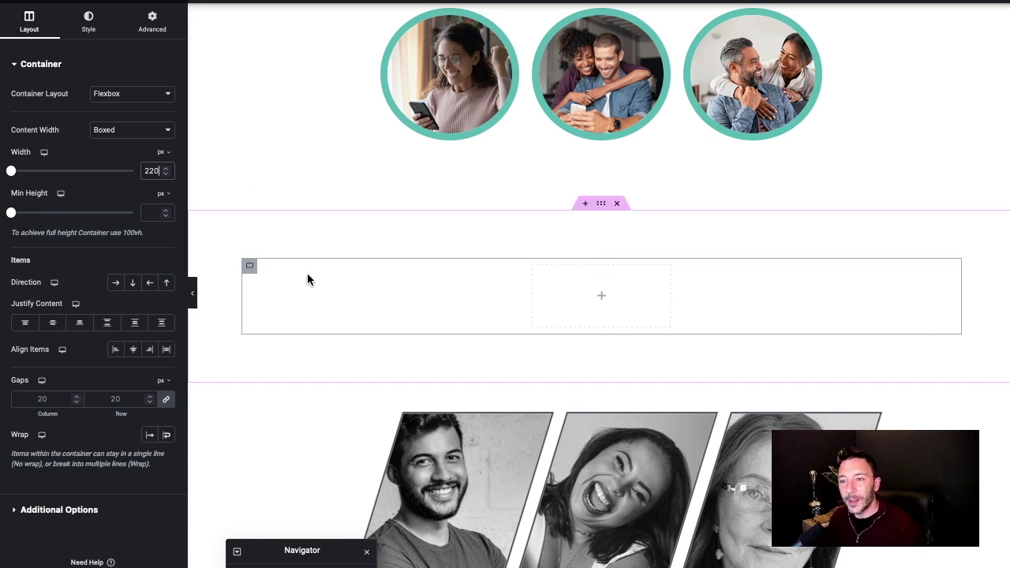
Change the inner container's content width to Full Width and set its width to 220 px
{"action": "left_click", "coordinate": [136, 130]}
{"action": "left_click", "coordinate": [132, 146]}
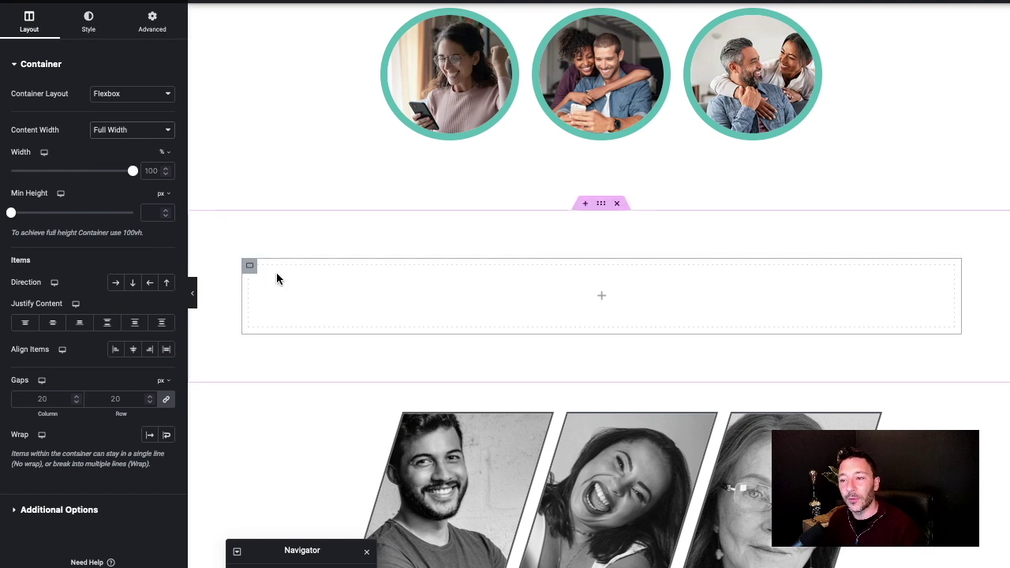
{"action": "left_click", "coordinate": [171, 159]}
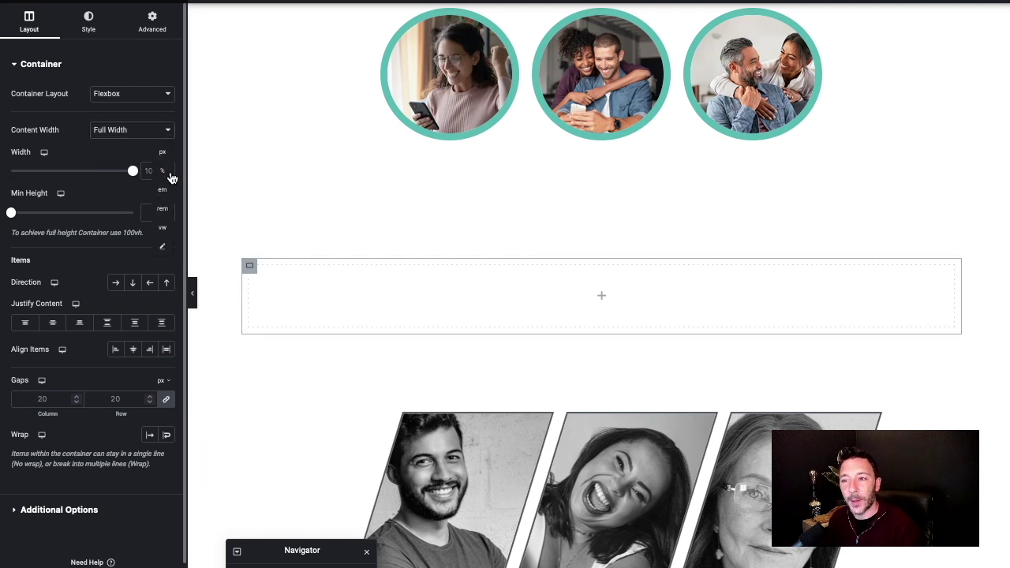
{"action": "left_click", "coordinate": [164, 154]}
{"action": "left_click", "coordinate": [152, 172]}
{"action": "type", "text": "220"}
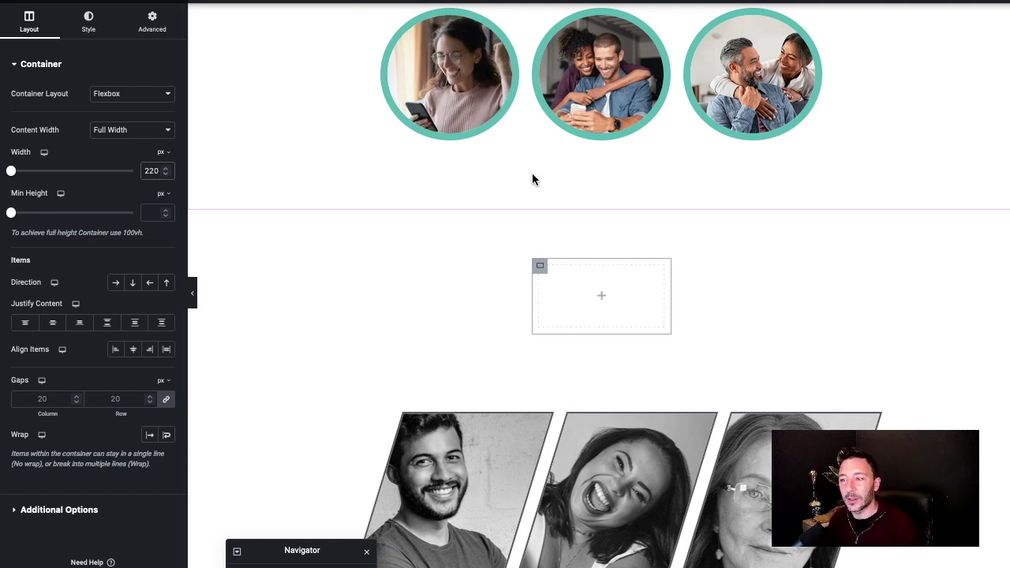
Give the inner container a solid border 5 px wide on all sides
{"action": "left_click", "coordinate": [87, 30]}
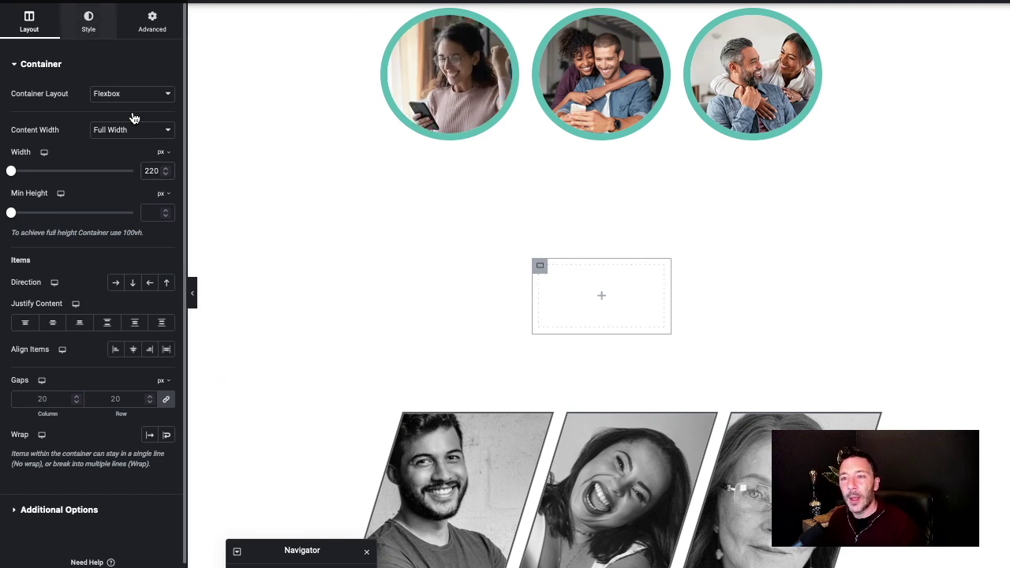
{"action": "left_click", "coordinate": [93, 206]}
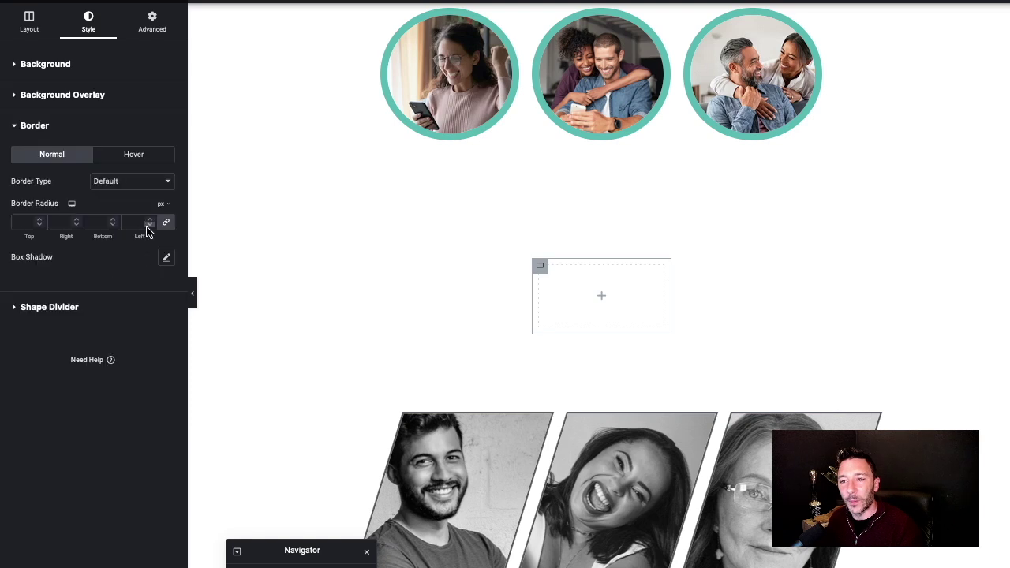
{"action": "left_click", "coordinate": [139, 181]}
{"action": "left_click", "coordinate": [135, 209]}
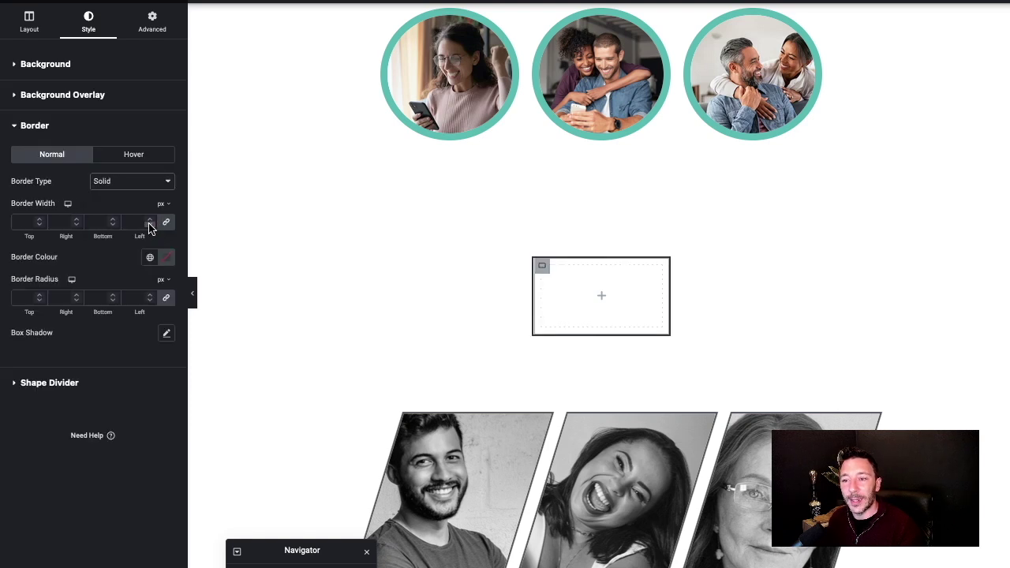
{"action": "left_click", "coordinate": [149, 219]}
Colour the inner container's border dark blue, #305B6D
{"action": "left_click", "coordinate": [167, 258]}
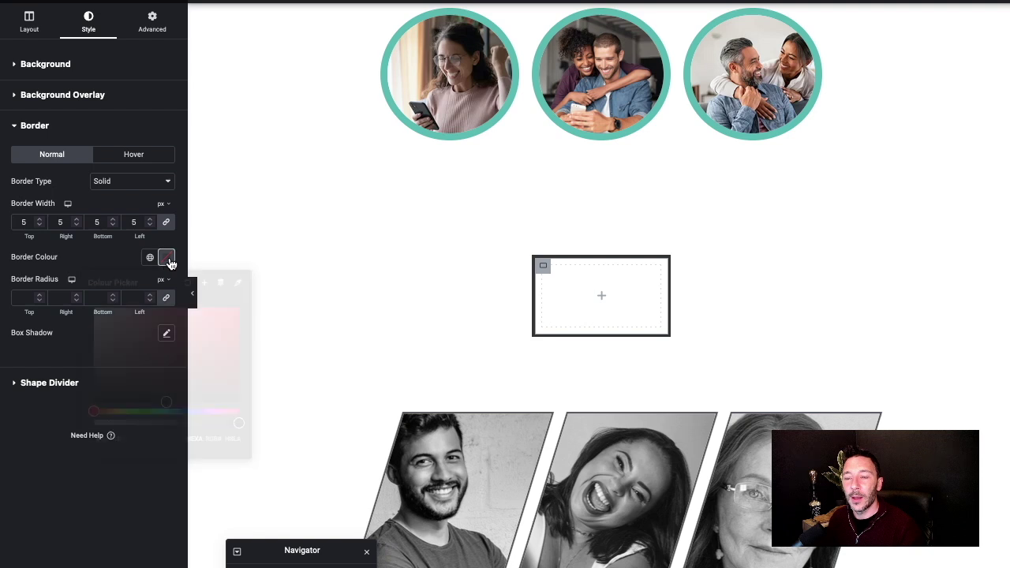
{"action": "left_click_drag", "start_coordinate": [173, 404], "coordinate": [174, 361]}
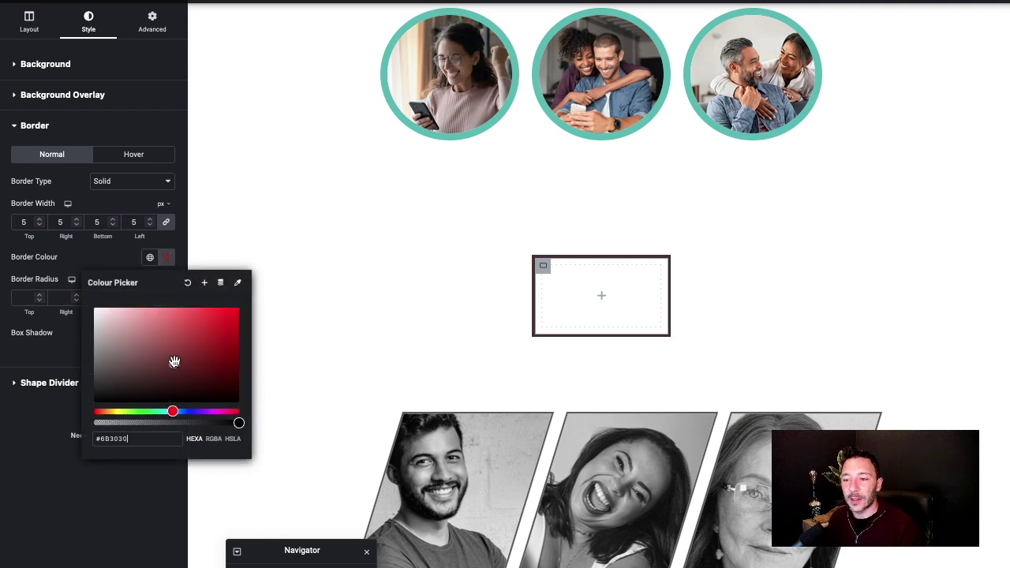
{"action": "left_click", "coordinate": [172, 411]}
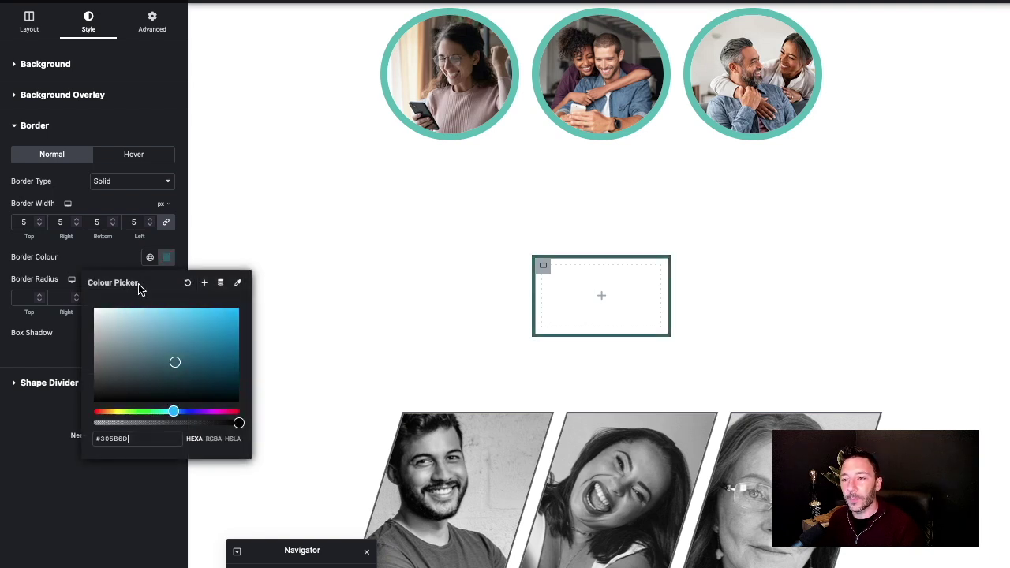
{"action": "left_click", "coordinate": [165, 261]}
Set the inner container's minimum height to 200 px
{"action": "left_click", "coordinate": [47, 35]}
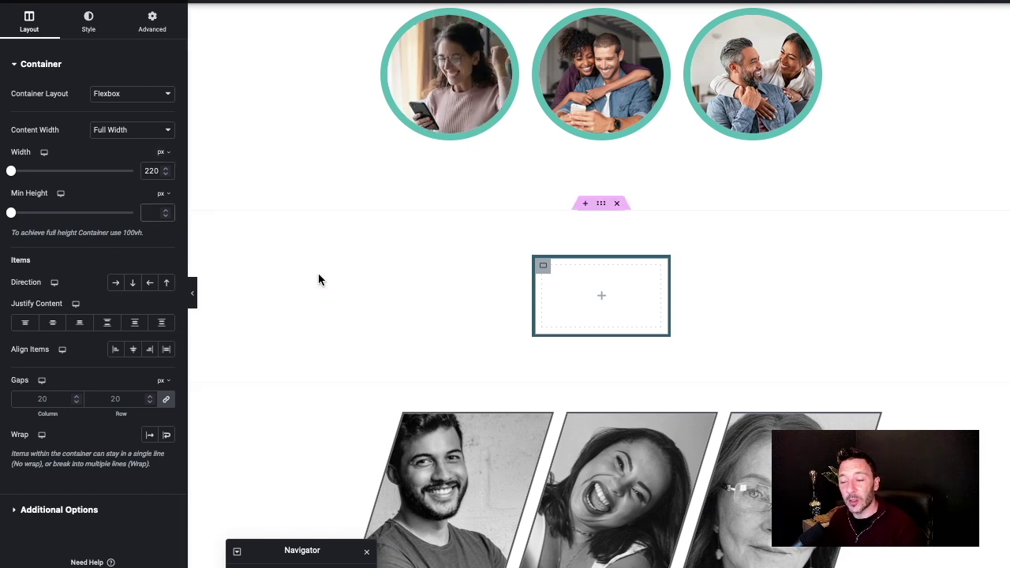
{"action": "type", "text": "220"}
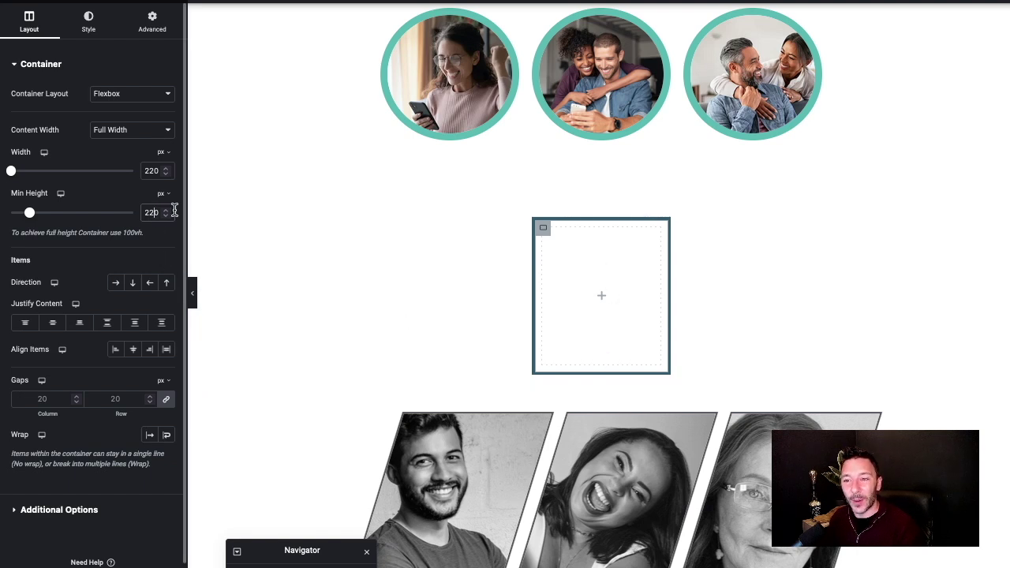
{"action": "key", "text": "BackSpace"}
{"action": "type", "text": "1"}
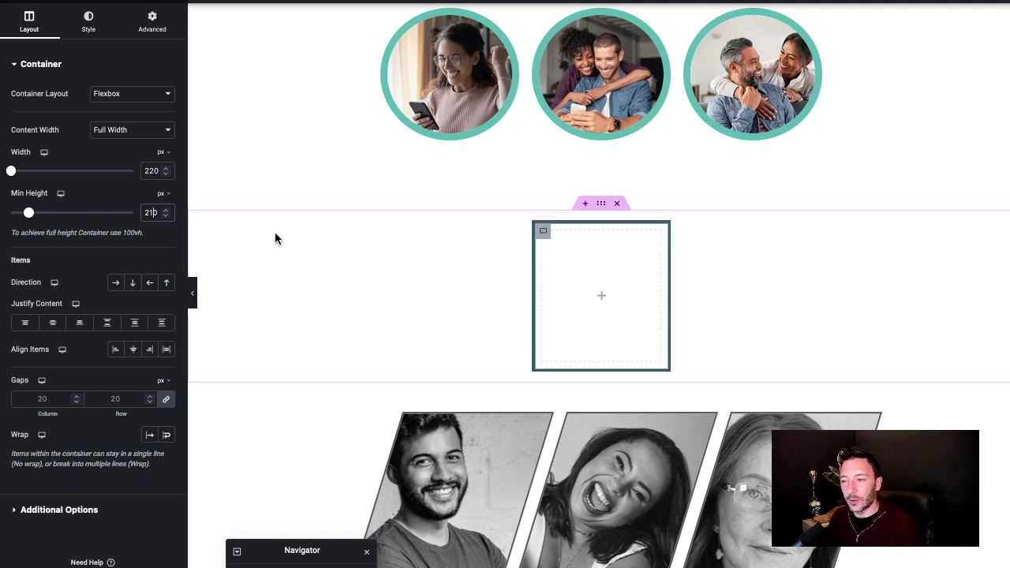
{"action": "key", "text": "BackSpace"}
{"action": "type", "text": "0"}
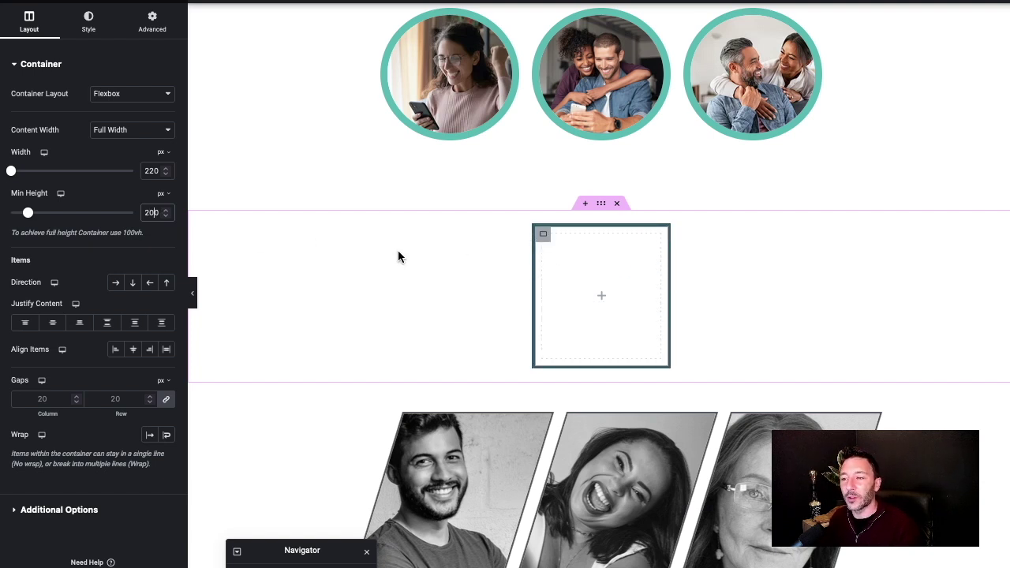
Fill the inner container with a classic background image, using the close-up of the smiling man before the wooden door
{"action": "scroll", "coordinate": [513, 312], "scroll_direction": "down", "scroll_amount": 1}
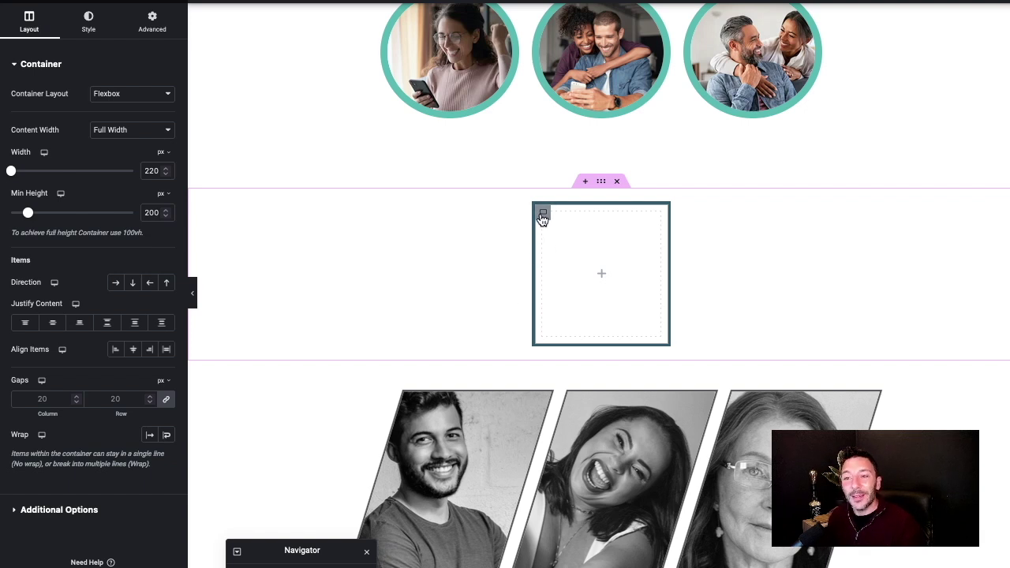
{"action": "left_click", "coordinate": [88, 30]}
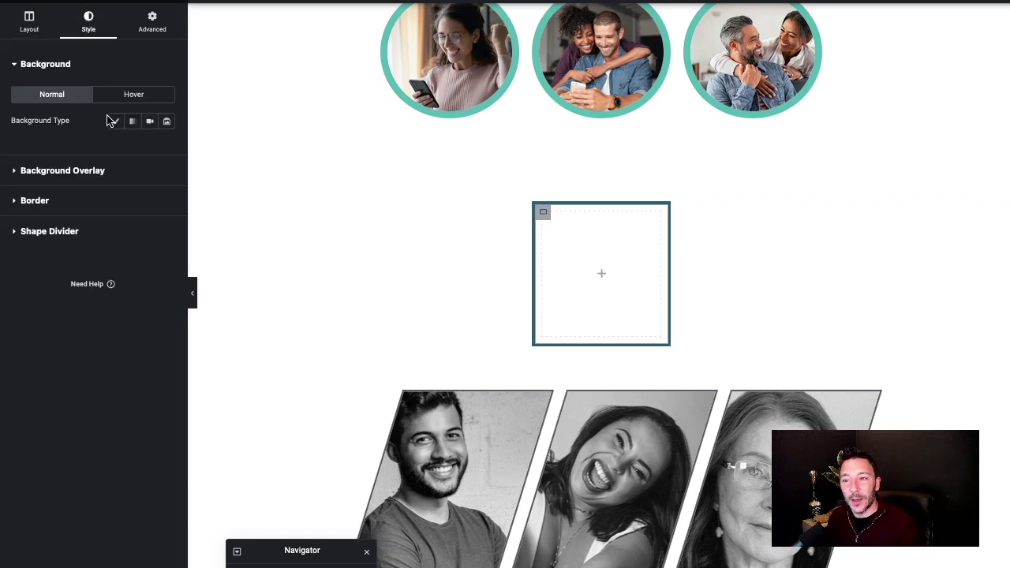
{"action": "left_click", "coordinate": [114, 121]}
{"action": "left_click", "coordinate": [138, 217]}
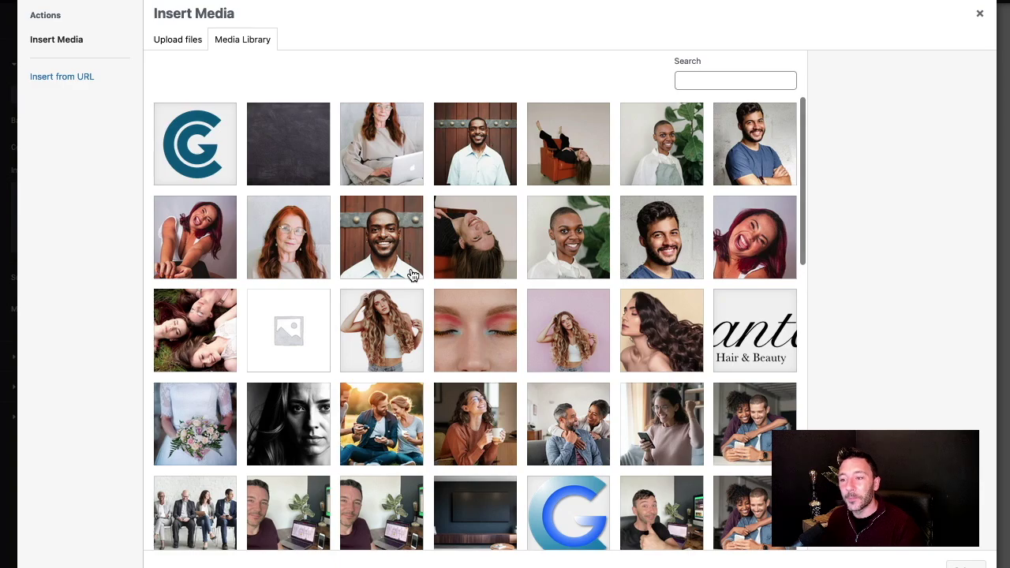
{"action": "left_click", "coordinate": [382, 236]}
{"action": "left_click", "coordinate": [964, 562]}
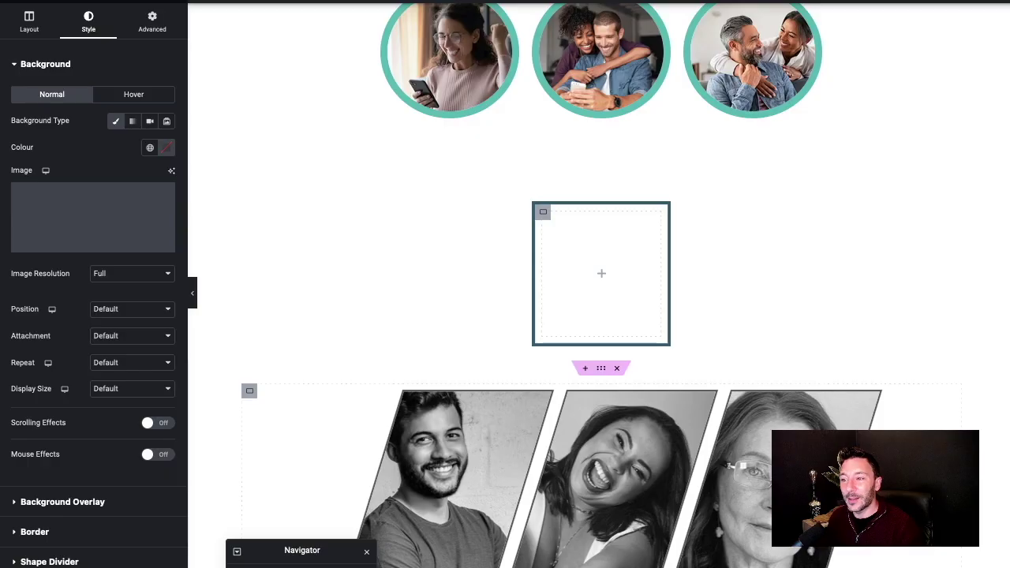
Set the background image's position to Centre Centre, repeat to No-repeat and display size to Cover
{"action": "left_click", "coordinate": [129, 310]}
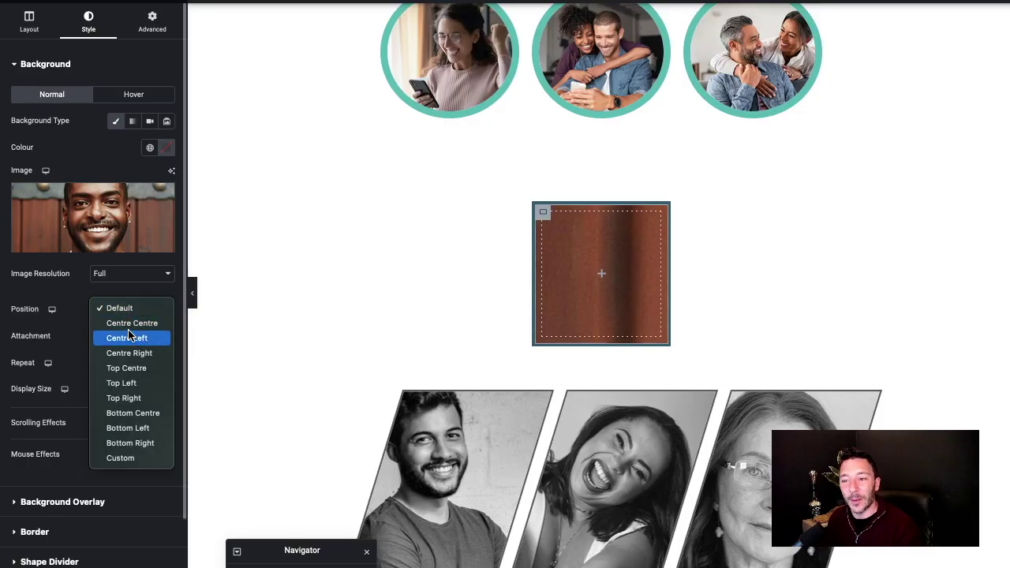
{"action": "left_click", "coordinate": [132, 323]}
{"action": "left_click", "coordinate": [130, 363]}
{"action": "left_click", "coordinate": [128, 377]}
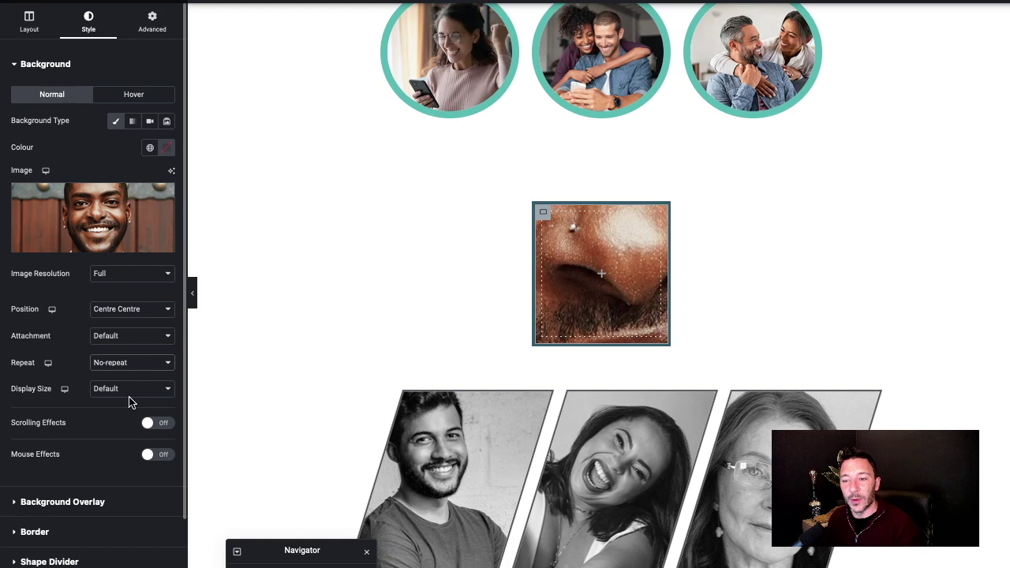
{"action": "left_click", "coordinate": [130, 388]}
{"action": "left_click", "coordinate": [134, 417]}
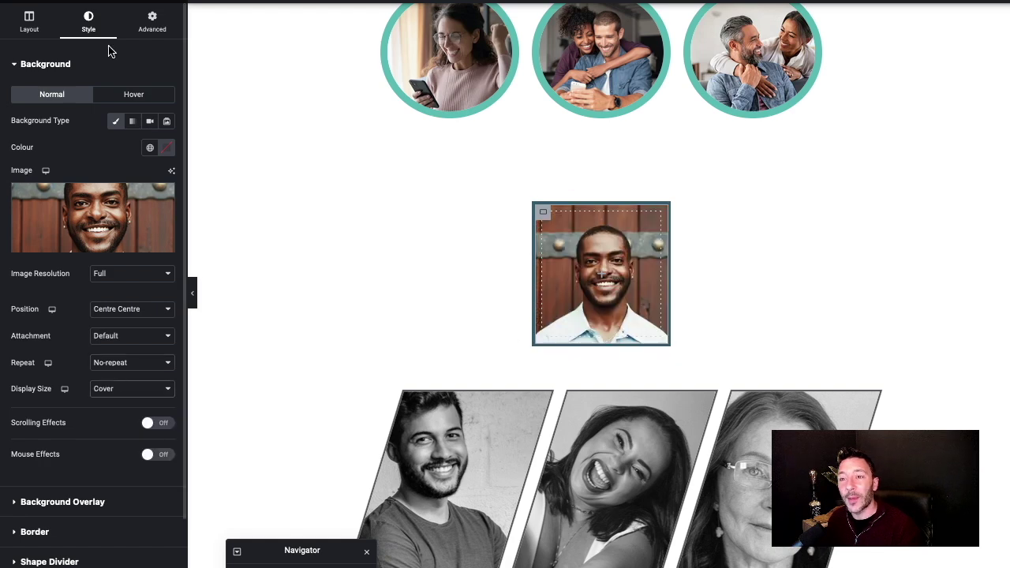
Try out an upward vertical scrolling effect on the inner container's background, check it on the page, and switch scrolling effects off
{"action": "left_click", "coordinate": [131, 101]}
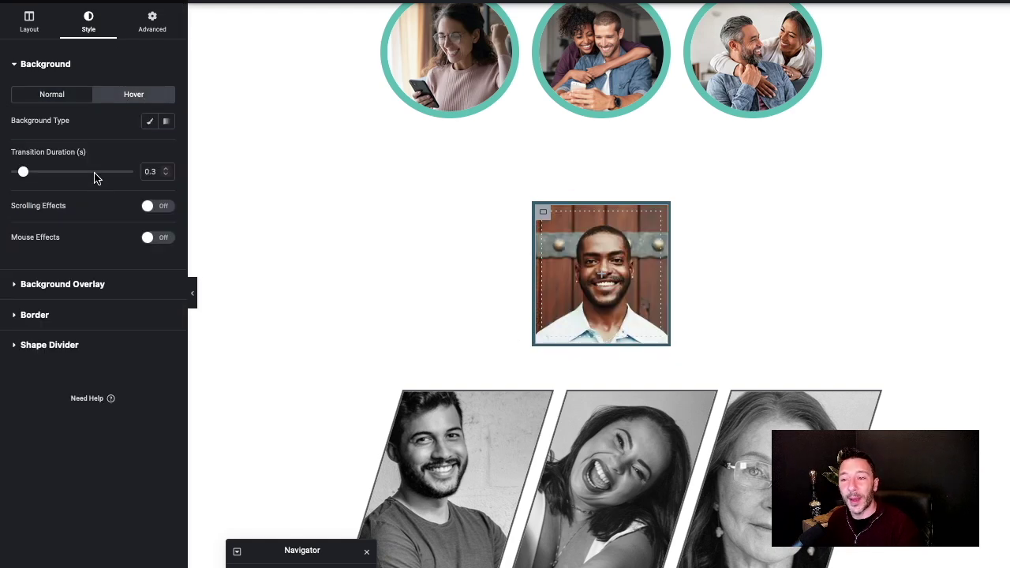
{"action": "scroll", "coordinate": [421, 218], "scroll_direction": "down", "scroll_amount": 1}
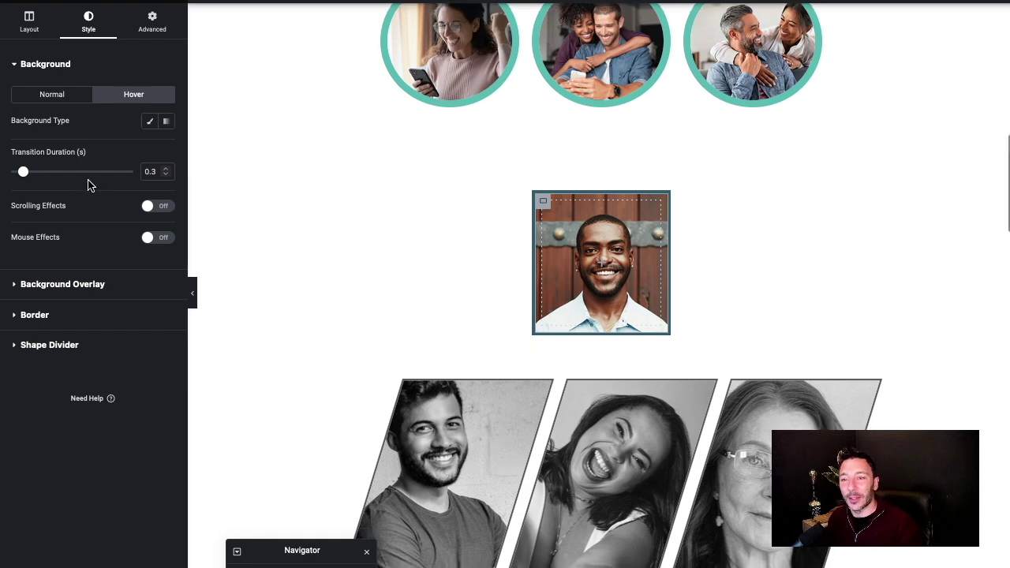
{"action": "left_click", "coordinate": [148, 209]}
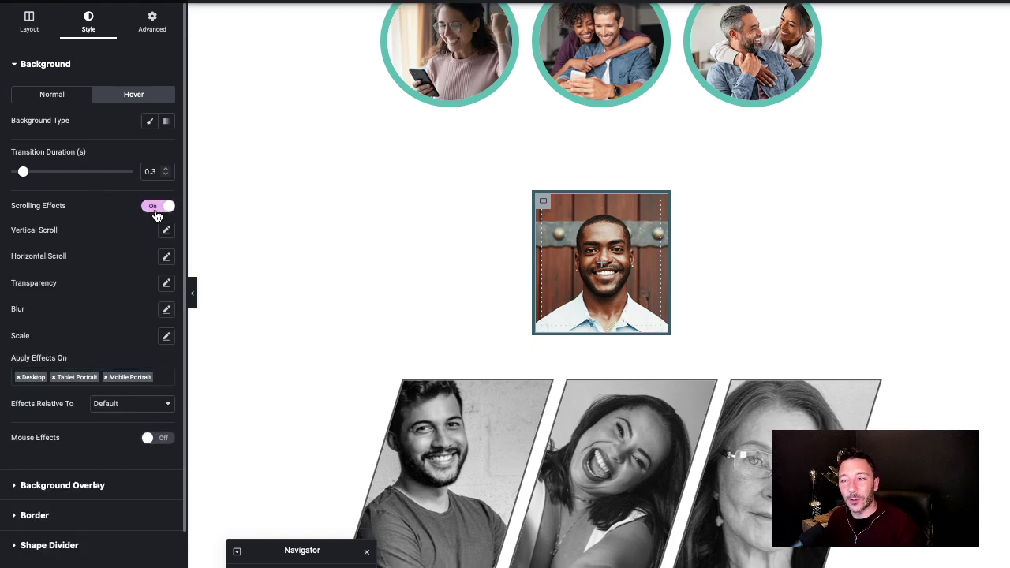
{"action": "left_click", "coordinate": [167, 231]}
{"action": "scroll", "coordinate": [407, 239], "scroll_direction": "down", "scroll_amount": 3}
{"action": "scroll", "coordinate": [384, 240], "scroll_direction": "up", "scroll_amount": 3}
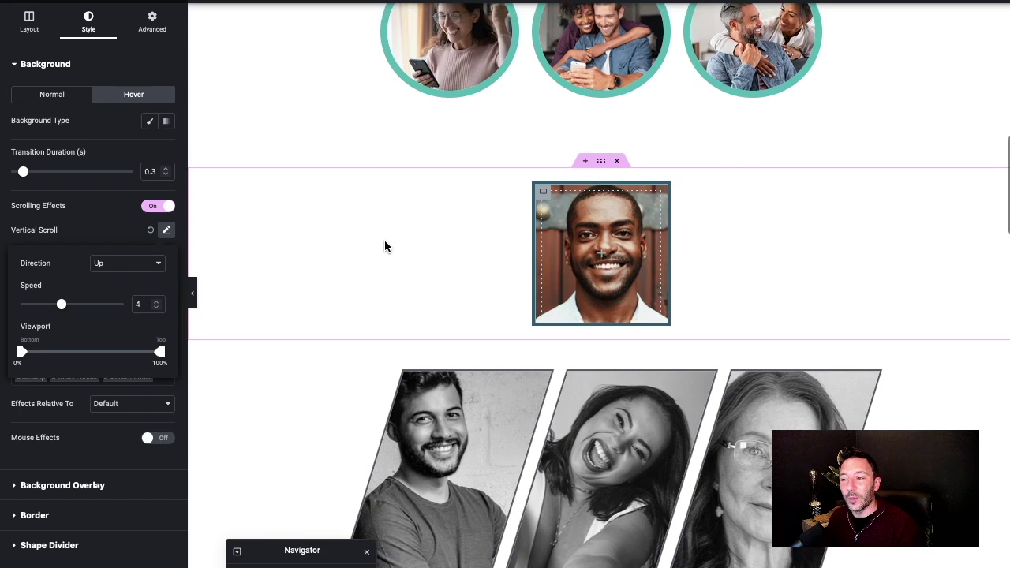
{"action": "scroll", "coordinate": [391, 237], "scroll_direction": "down", "scroll_amount": 3}
{"action": "scroll", "coordinate": [398, 242], "scroll_direction": "up", "scroll_amount": 3}
{"action": "scroll", "coordinate": [401, 239], "scroll_direction": "down", "scroll_amount": 3}
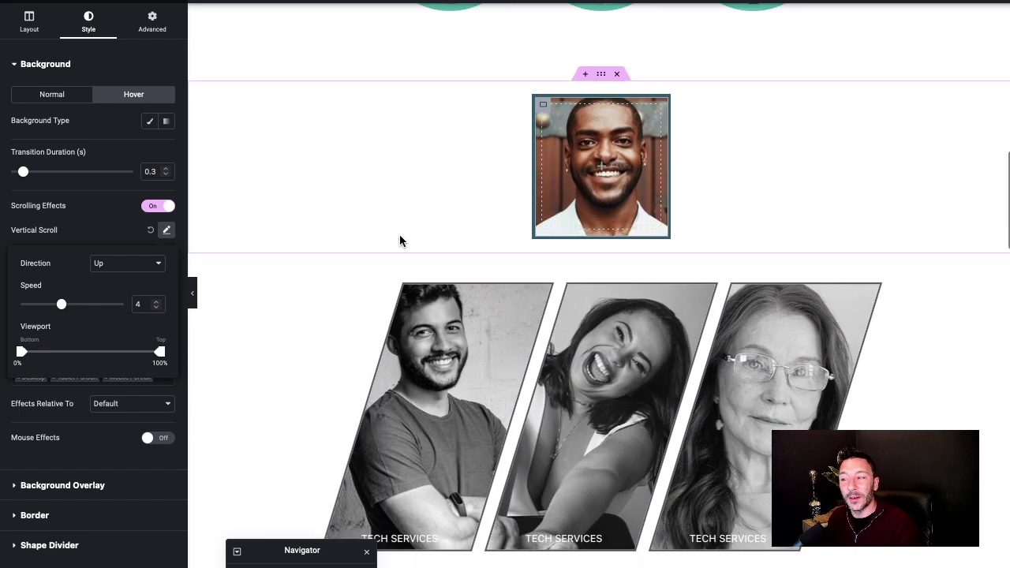
{"action": "scroll", "coordinate": [401, 239], "scroll_direction": "up", "scroll_amount": 3}
{"action": "left_click", "coordinate": [67, 225]}
{"action": "scroll", "coordinate": [101, 274], "scroll_direction": "down", "scroll_amount": 1}
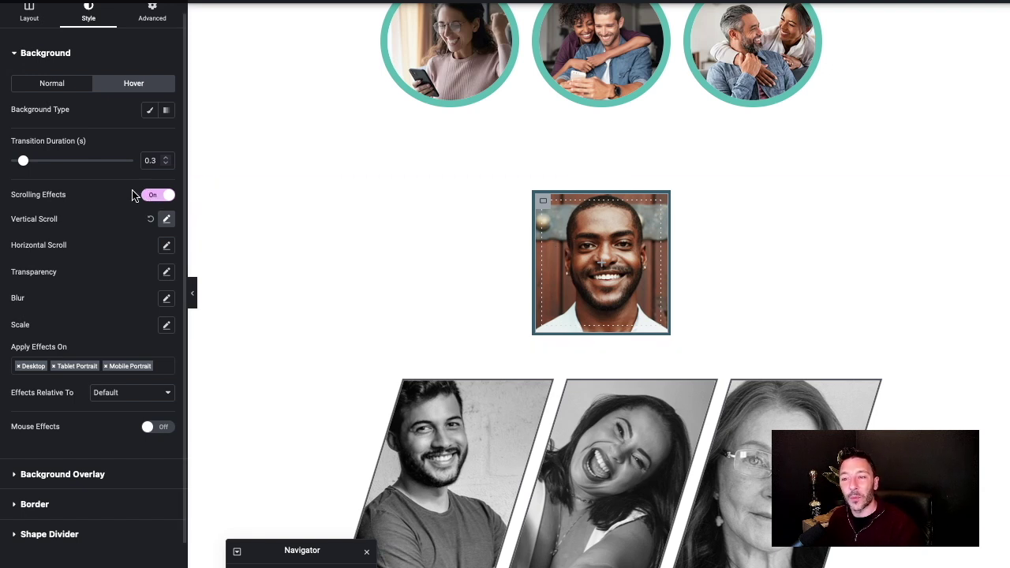
{"action": "left_click", "coordinate": [153, 196]}
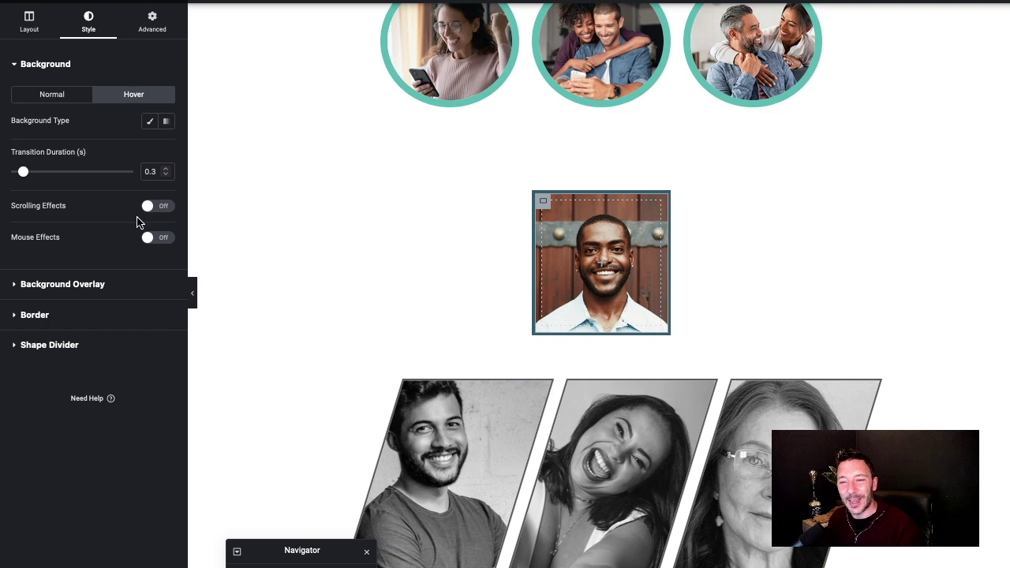
Try out the mouse track effect on the inner container's background, and switch mouse effects off
{"action": "left_click", "coordinate": [149, 237]}
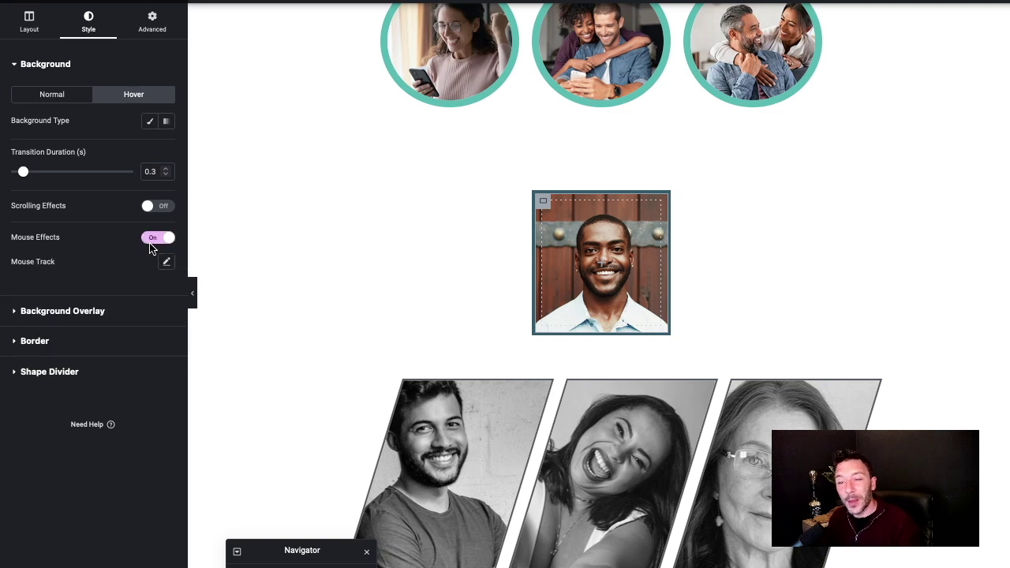
{"action": "left_click", "coordinate": [165, 262]}
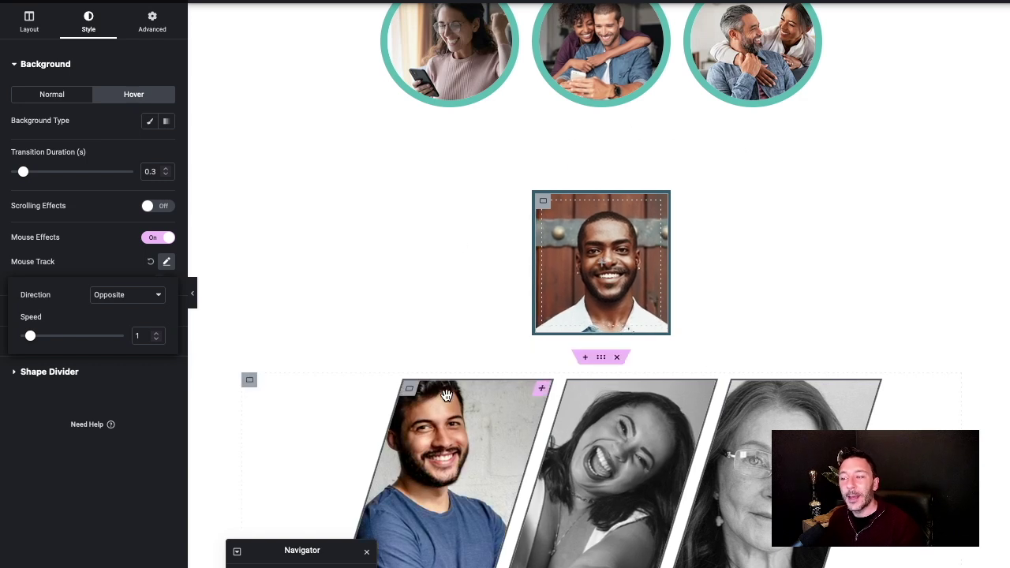
{"action": "left_click", "coordinate": [113, 266]}
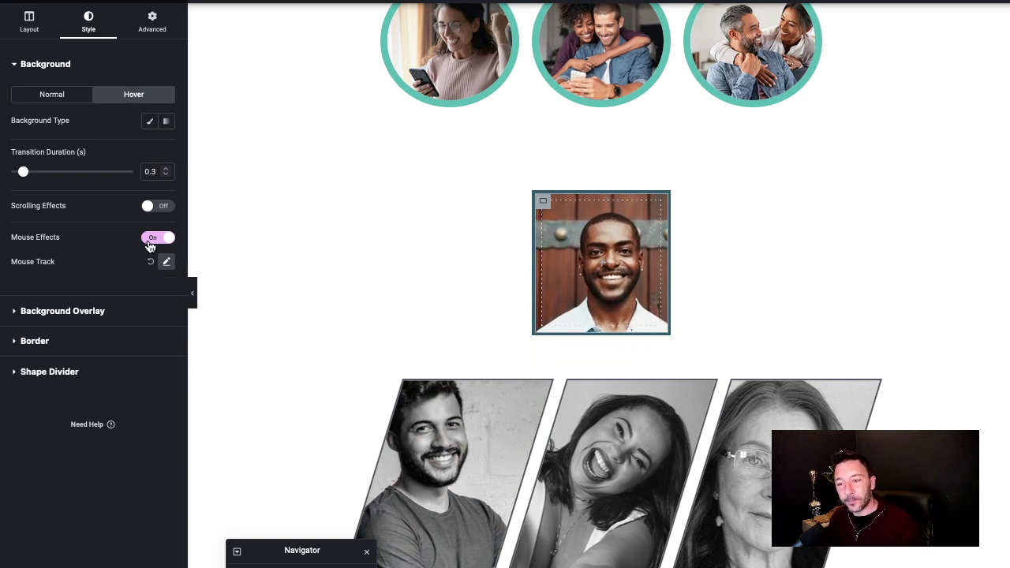
{"action": "left_click", "coordinate": [150, 237]}
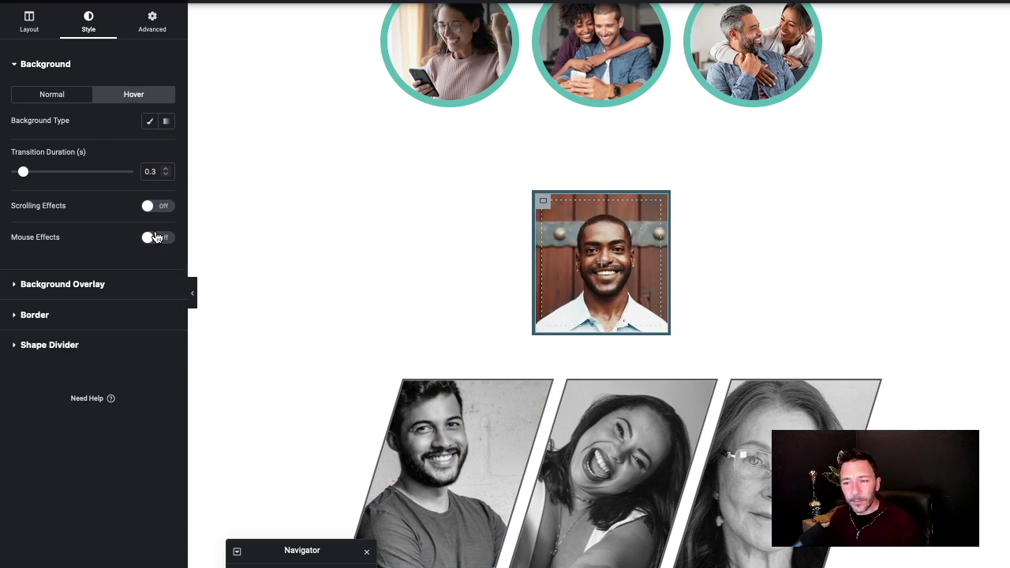
Remove the background image from the inner container's normal state
{"action": "left_click", "coordinate": [60, 101]}
{"action": "left_click", "coordinate": [163, 197]}
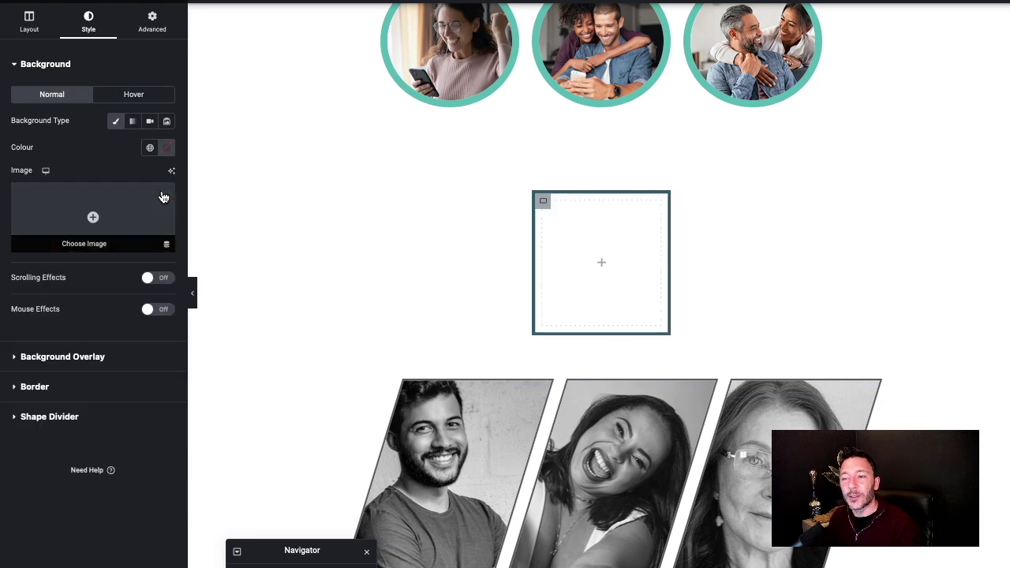
Round the inner container's border into an oval by setting the border radius to 50% on all corners
{"action": "left_click", "coordinate": [542, 201]}
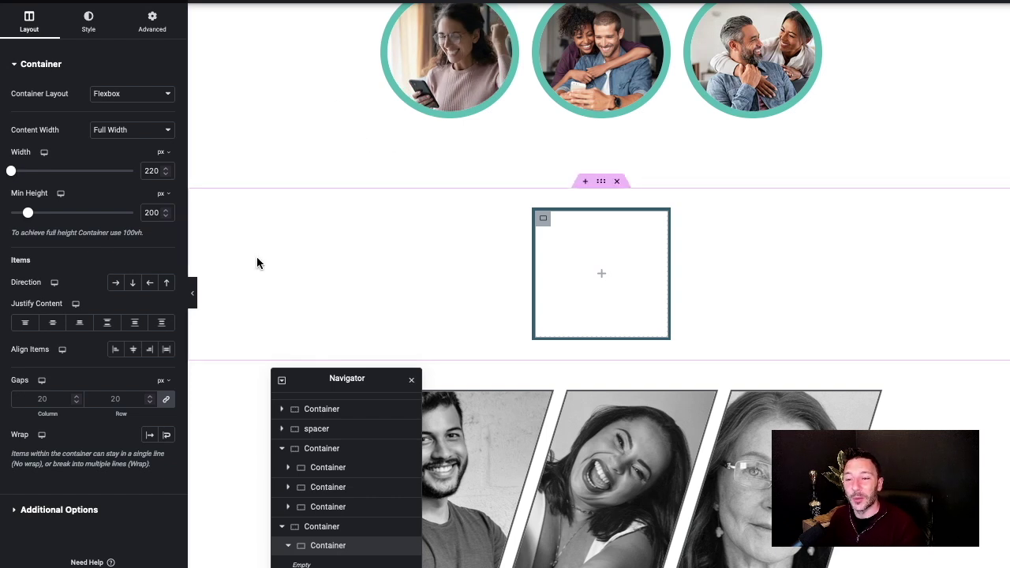
{"action": "left_click", "coordinate": [93, 24]}
{"action": "left_click", "coordinate": [95, 401]}
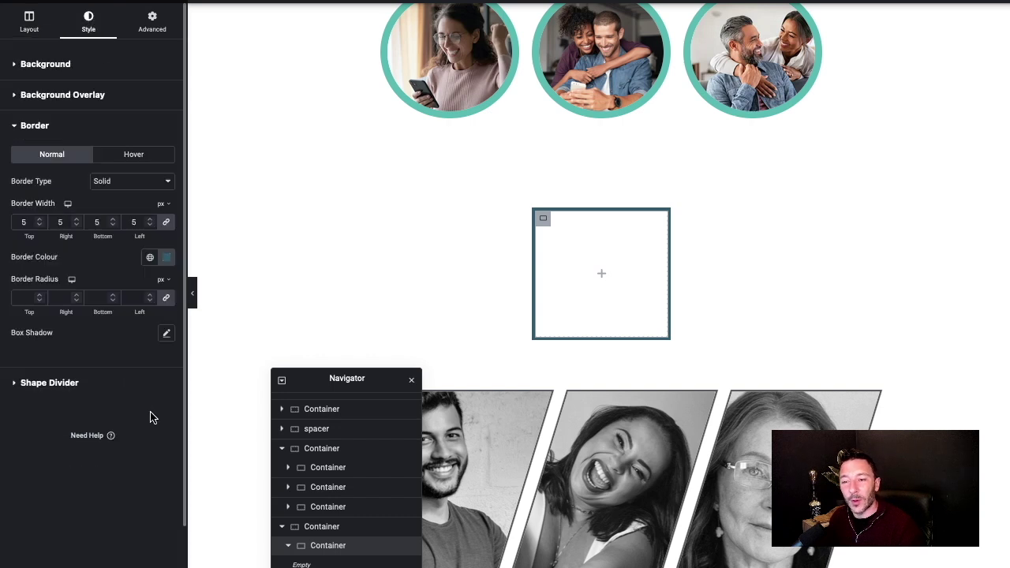
{"action": "mouse_move", "coordinate": [168, 291]}
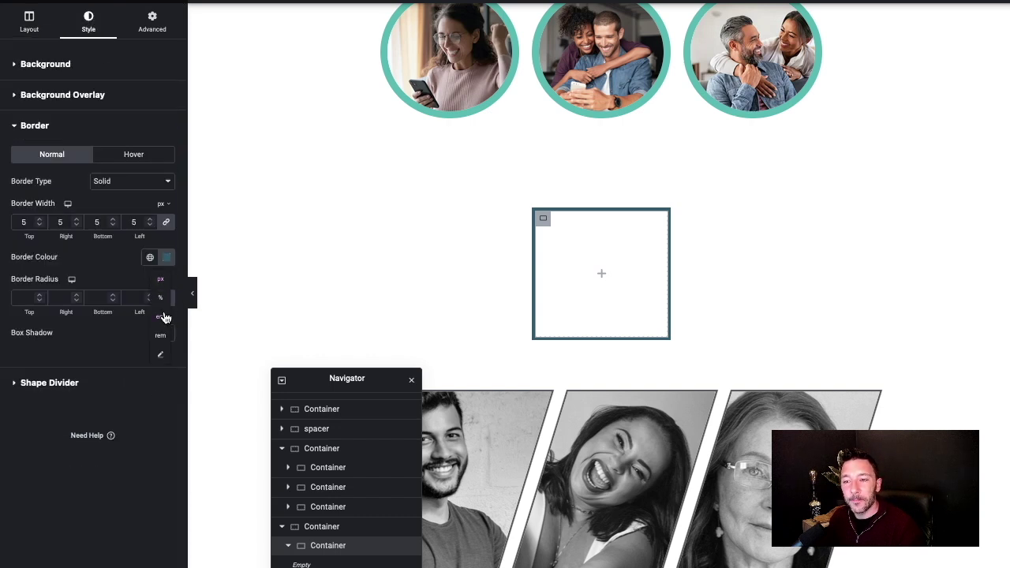
{"action": "left_click", "coordinate": [162, 299]}
{"action": "left_click", "coordinate": [132, 296]}
{"action": "type", "text": "50"}
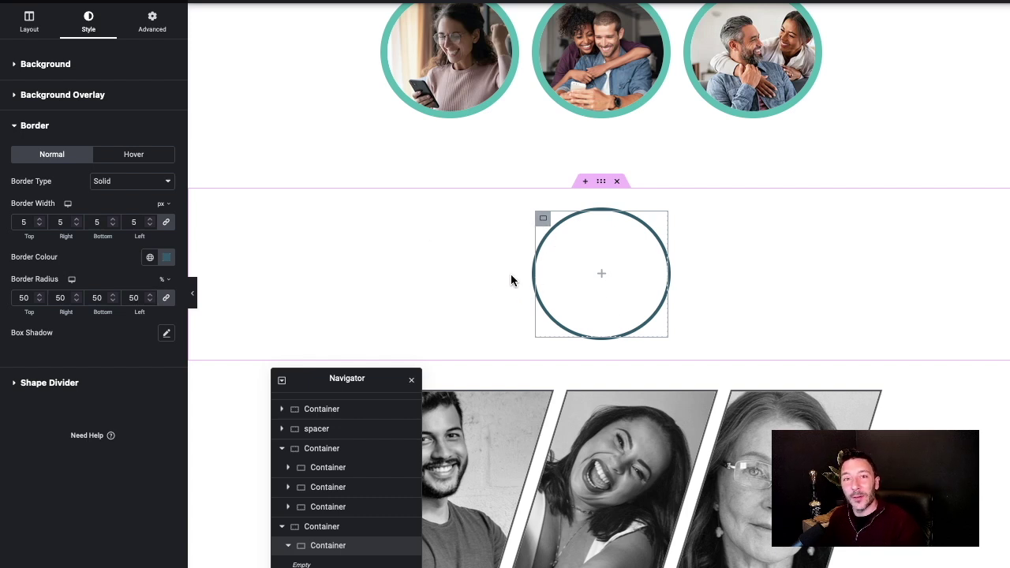
Add an Image widget inside the rounded container, using the close-up of the smiling man before the wooden door
{"action": "left_click", "coordinate": [175, 2]}
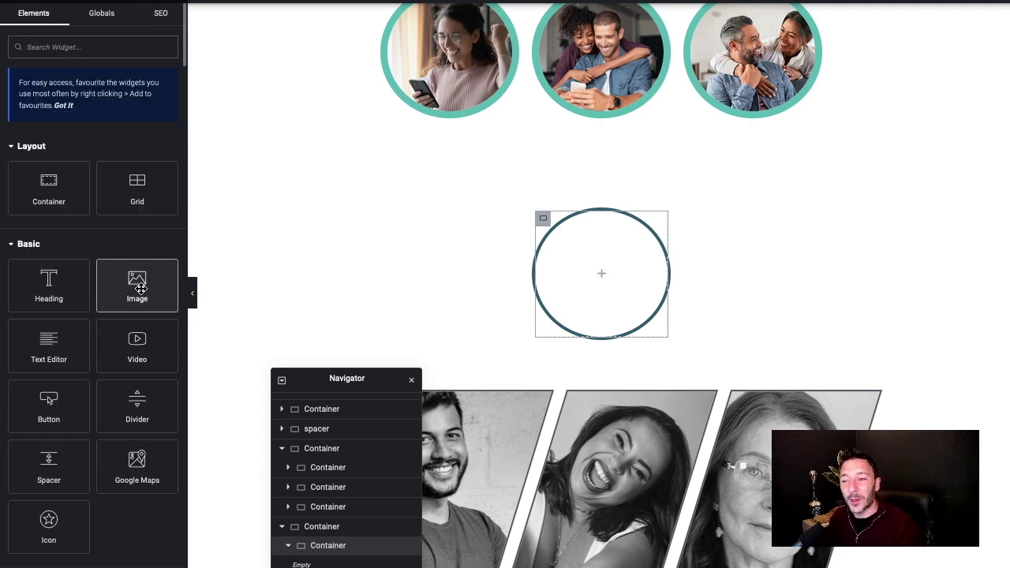
{"action": "left_click_drag", "start_coordinate": [140, 289], "coordinate": [601, 276]}
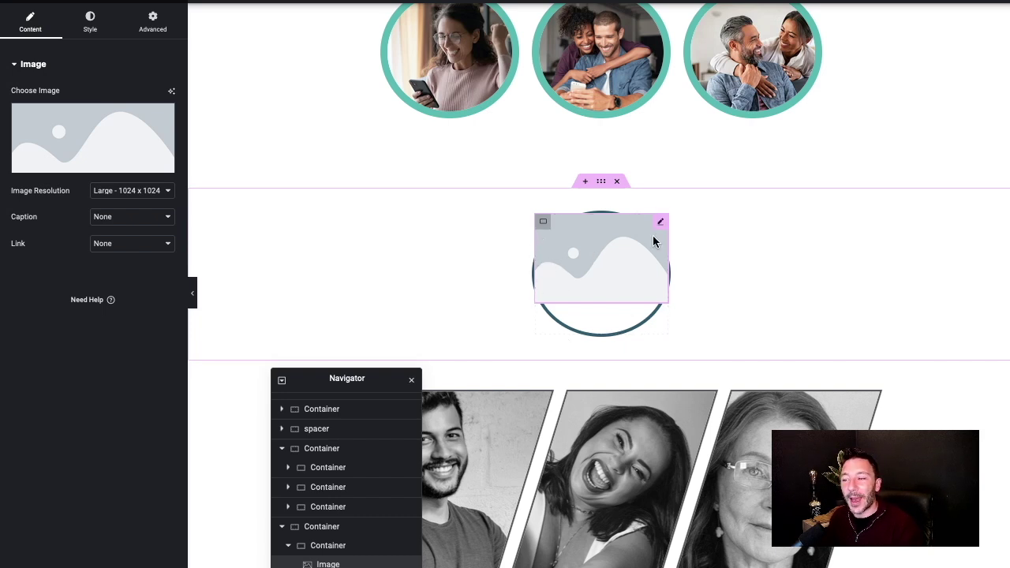
{"action": "left_click", "coordinate": [110, 138]}
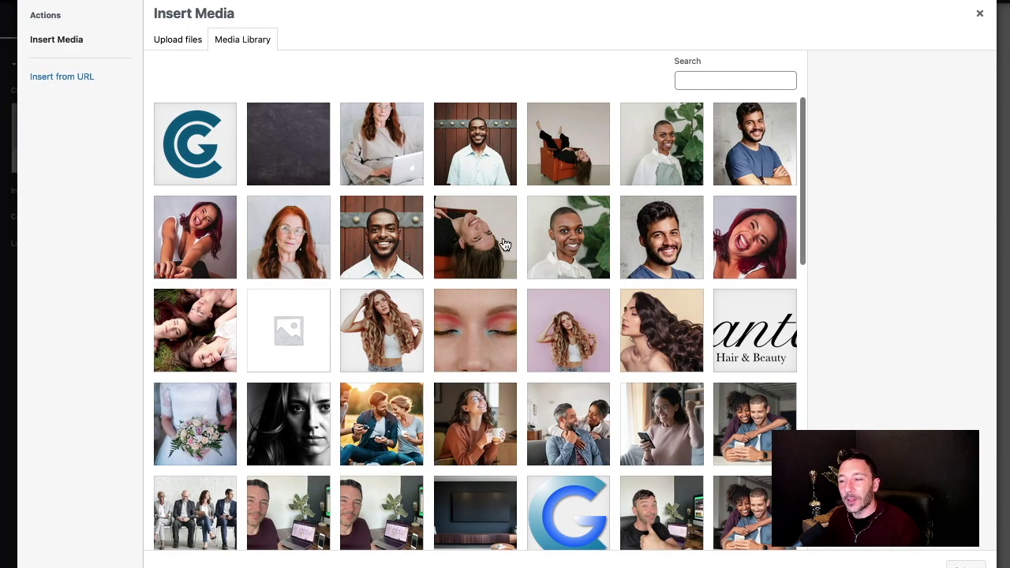
{"action": "left_click", "coordinate": [369, 238]}
{"action": "left_click", "coordinate": [966, 564]}
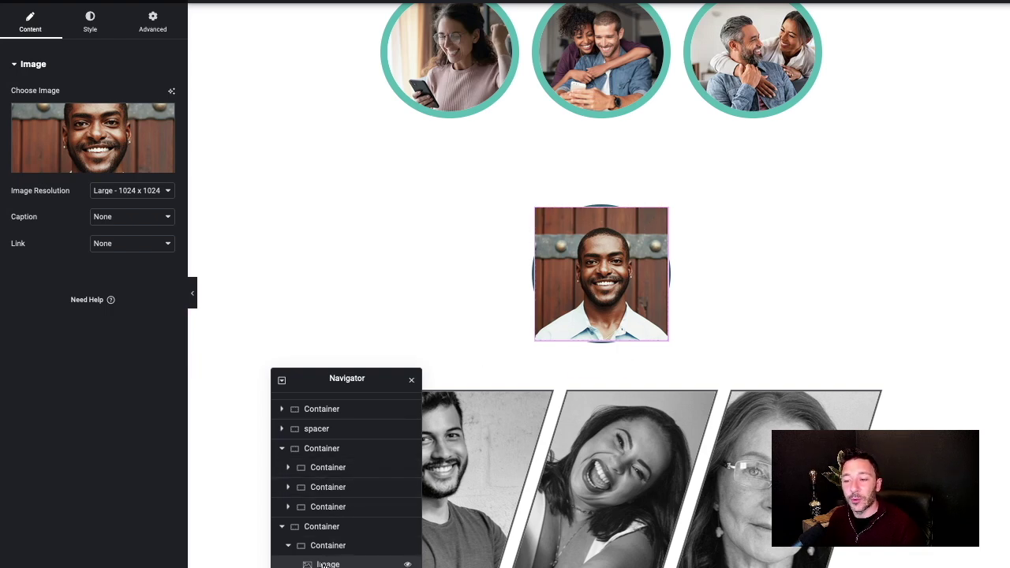
Set the inner container's overflow to Hidden so it crops the photo to its rounded border
{"action": "left_click", "coordinate": [328, 545]}
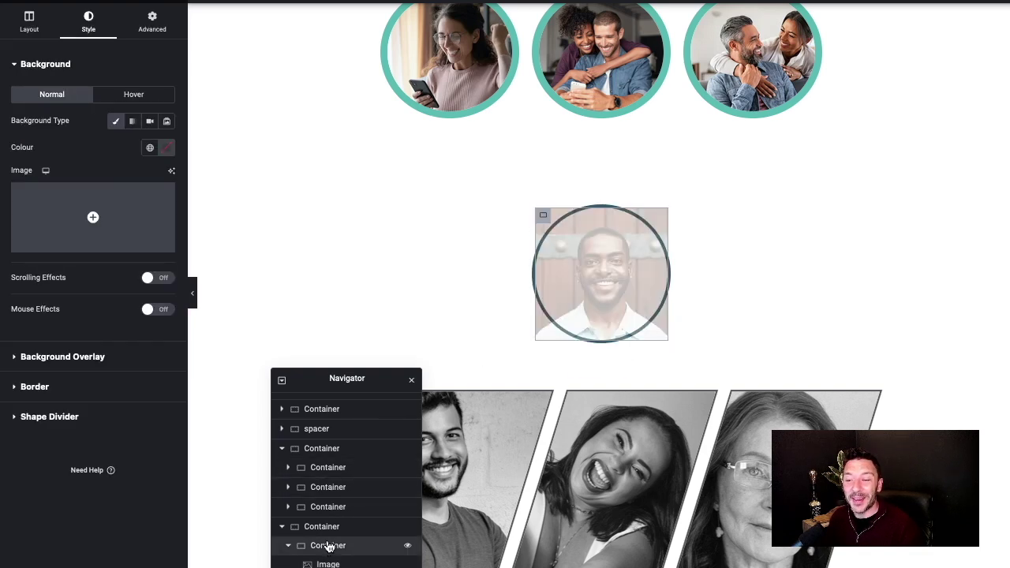
{"action": "left_click", "coordinate": [23, 23]}
{"action": "scroll", "coordinate": [79, 300], "scroll_direction": "down", "scroll_amount": 1}
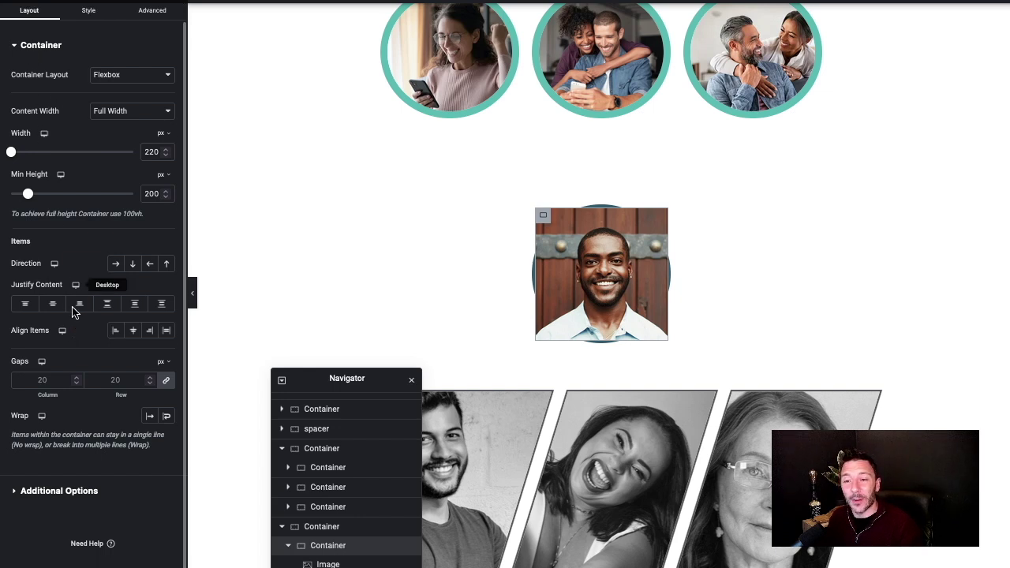
{"action": "left_click", "coordinate": [62, 495]}
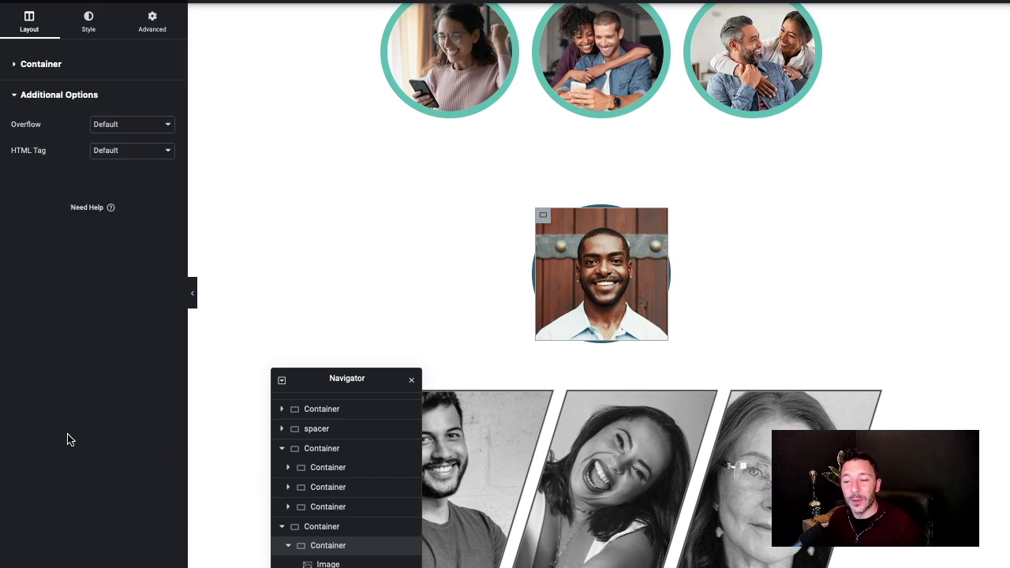
{"action": "left_click", "coordinate": [124, 126]}
{"action": "left_click", "coordinate": [126, 138]}
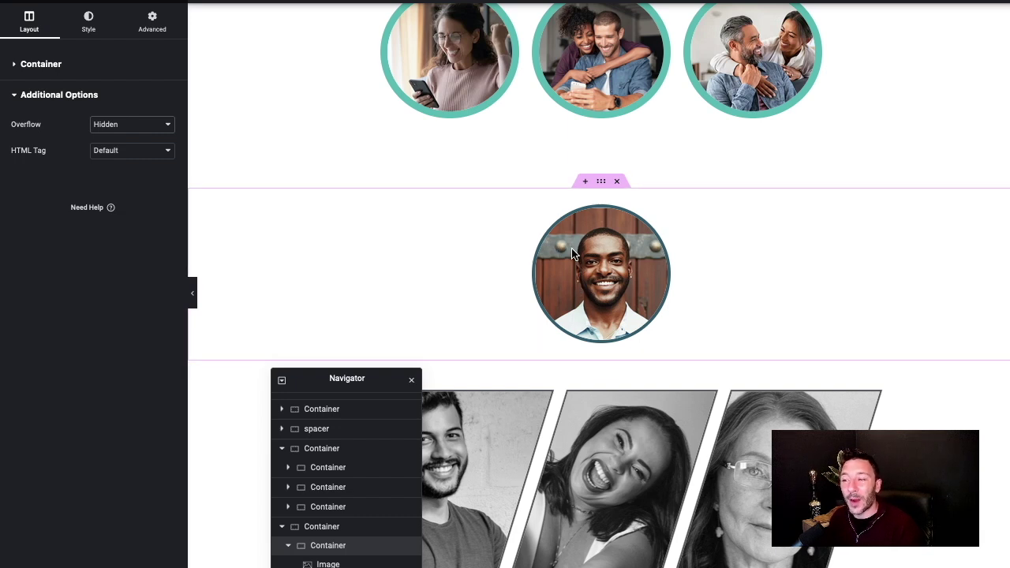
Increase the border width of the inner container around the man's photo
{"action": "left_click", "coordinate": [89, 22]}
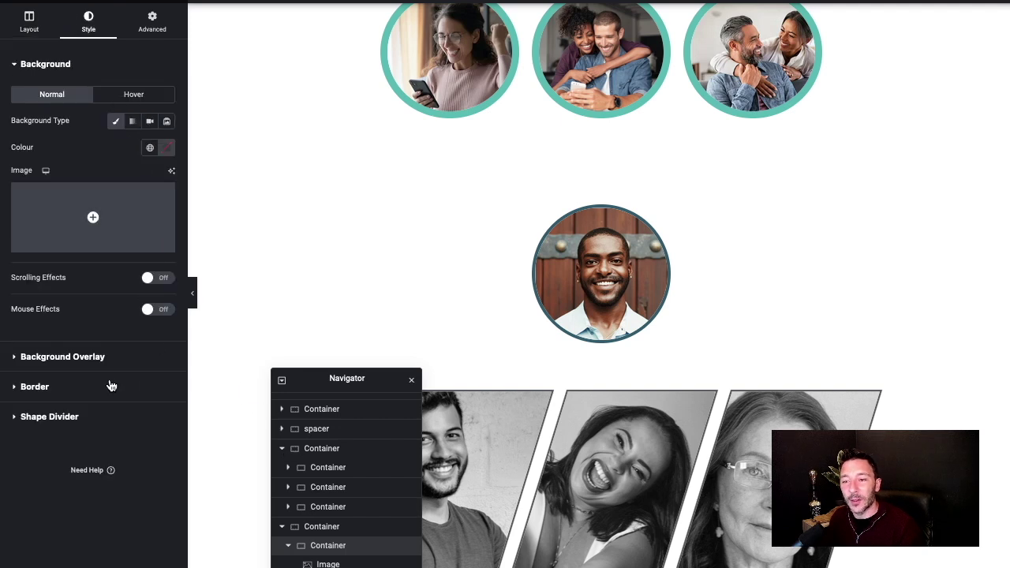
{"action": "left_click", "coordinate": [142, 385]}
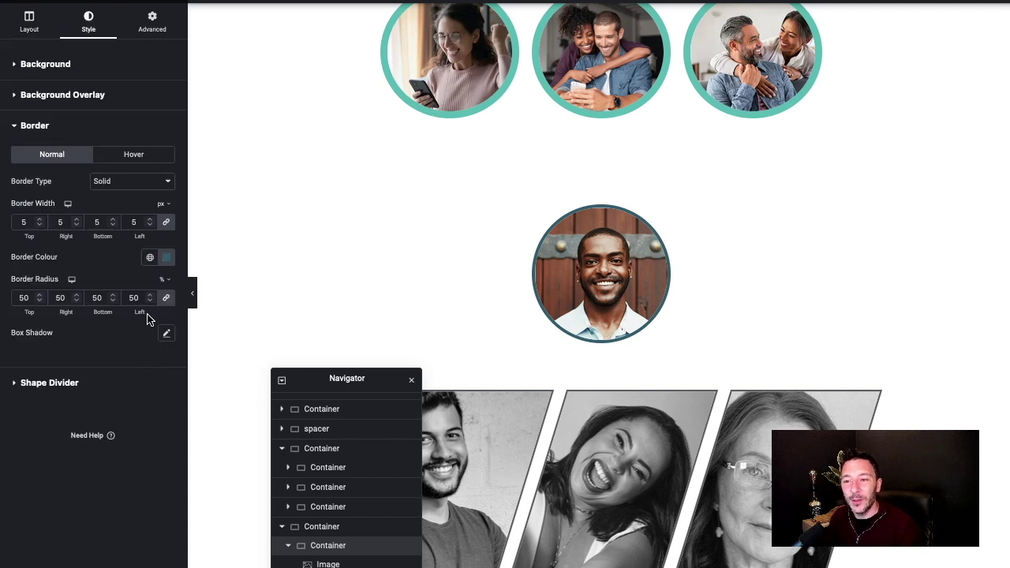
{"action": "left_click_drag", "start_coordinate": [316, 382], "coordinate": [289, 378]}
{"action": "left_click", "coordinate": [573, 267]}
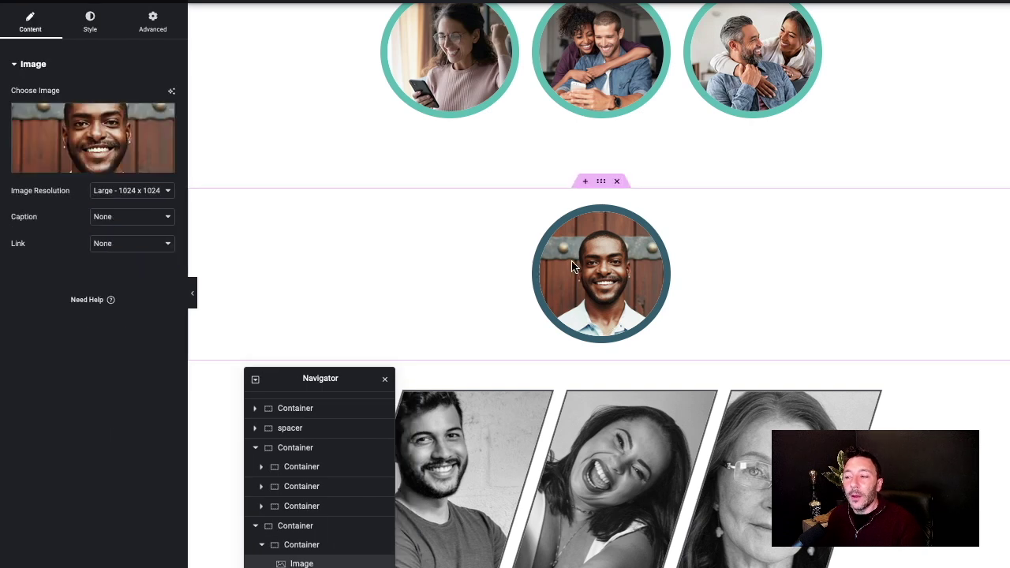
Try placing a Heading widget below the photo inside the round container, and delete it
{"action": "left_click", "coordinate": [175, 1]}
{"action": "left_click_drag", "start_coordinate": [63, 289], "coordinate": [603, 315]}
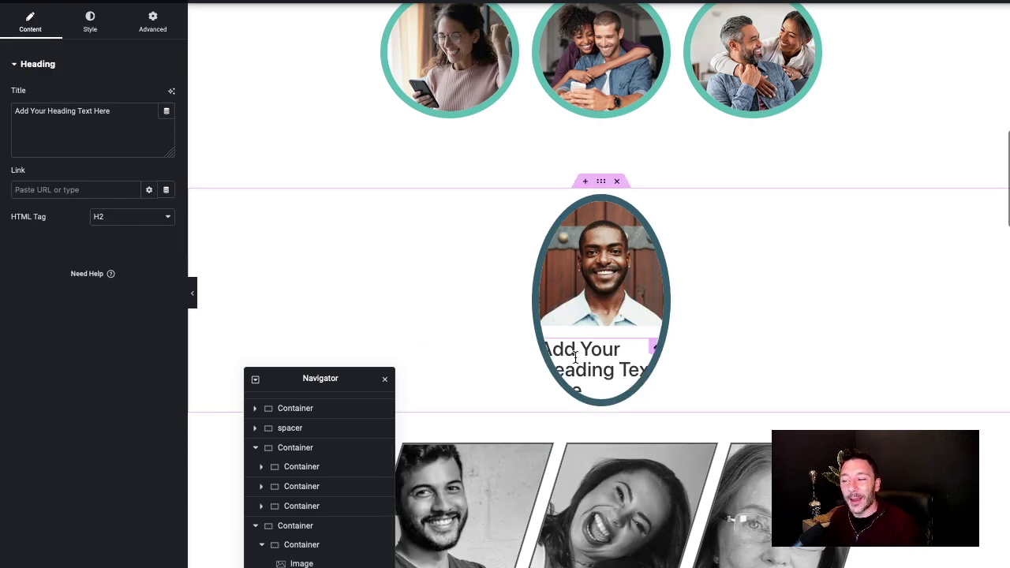
{"action": "left_click", "coordinate": [583, 272]}
{"action": "right_click", "coordinate": [597, 311]}
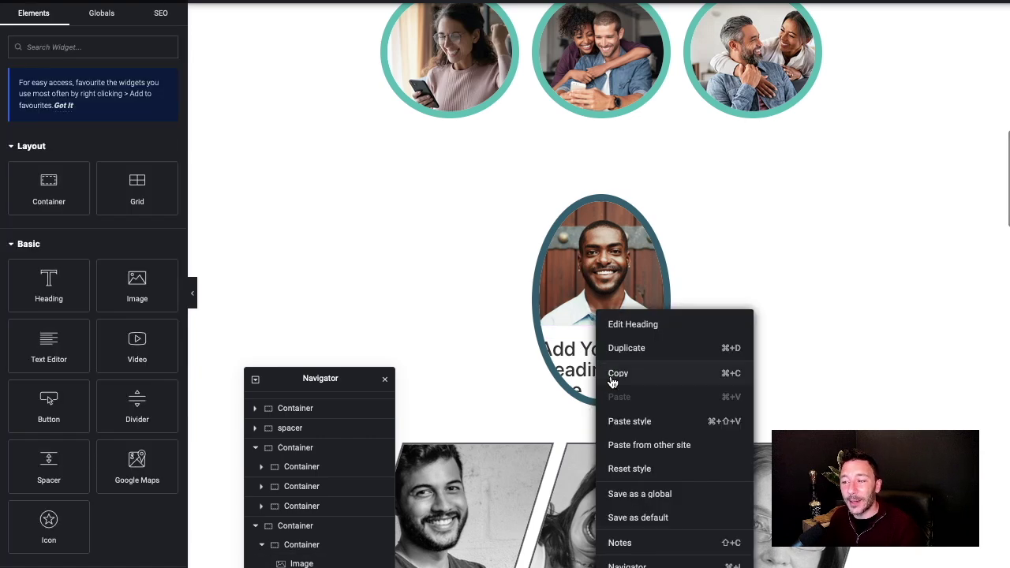
{"action": "key", "text": "Delete"}
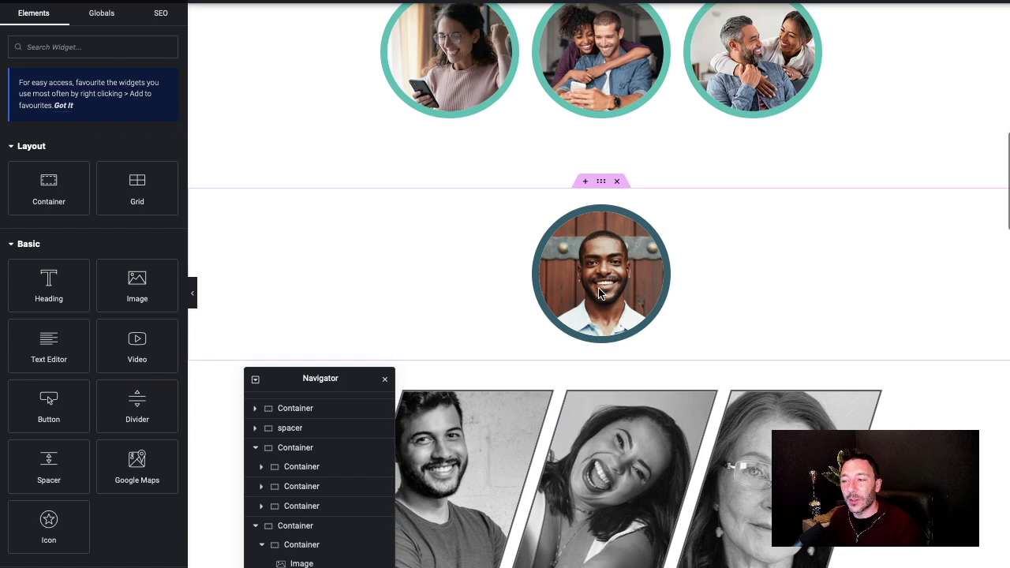
Set the man's Image widget position to Absolute within the round container
{"action": "left_click", "coordinate": [597, 274]}
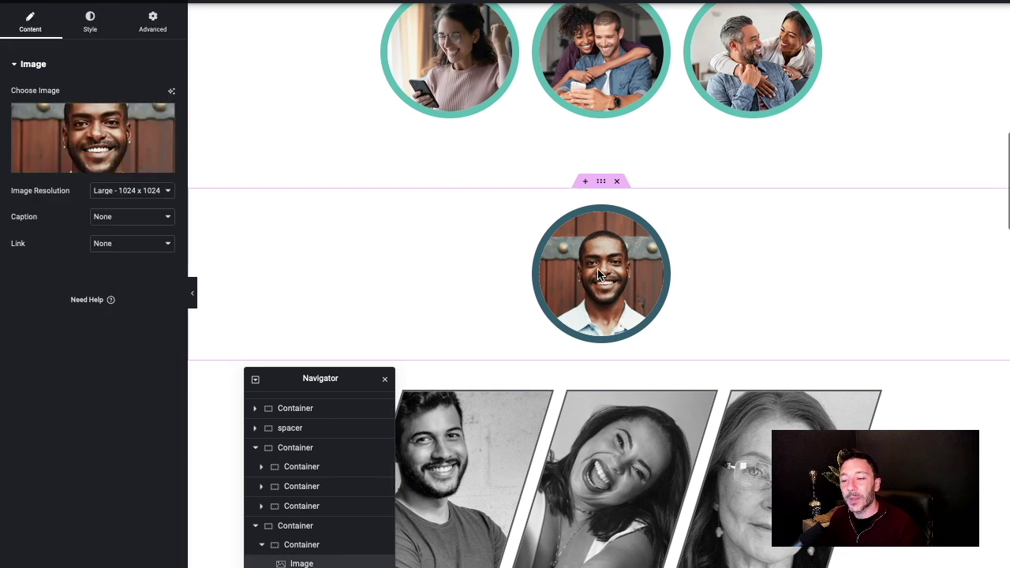
{"action": "left_click", "coordinate": [149, 36]}
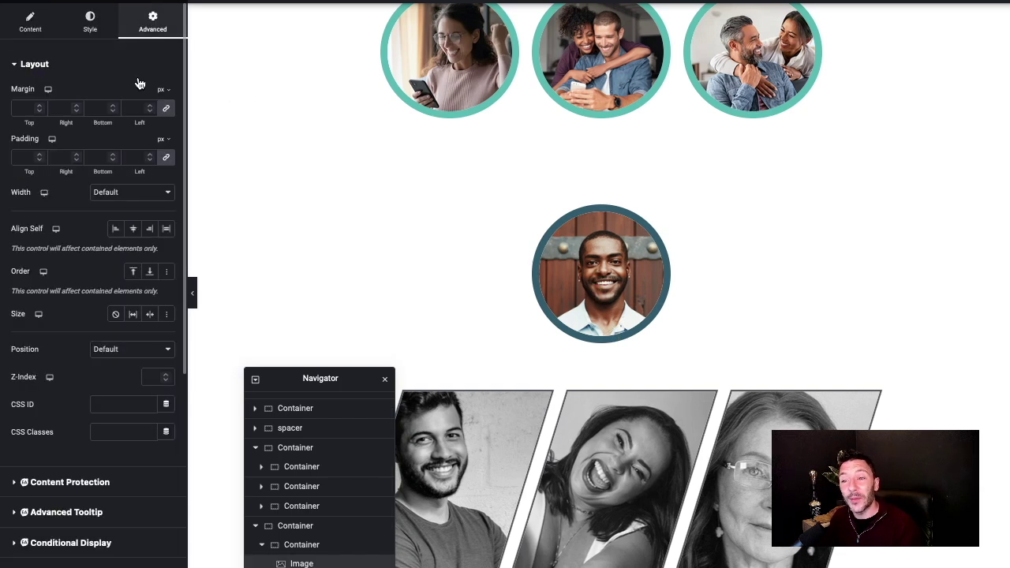
{"action": "scroll", "coordinate": [158, 266], "scroll_direction": "down", "scroll_amount": 5}
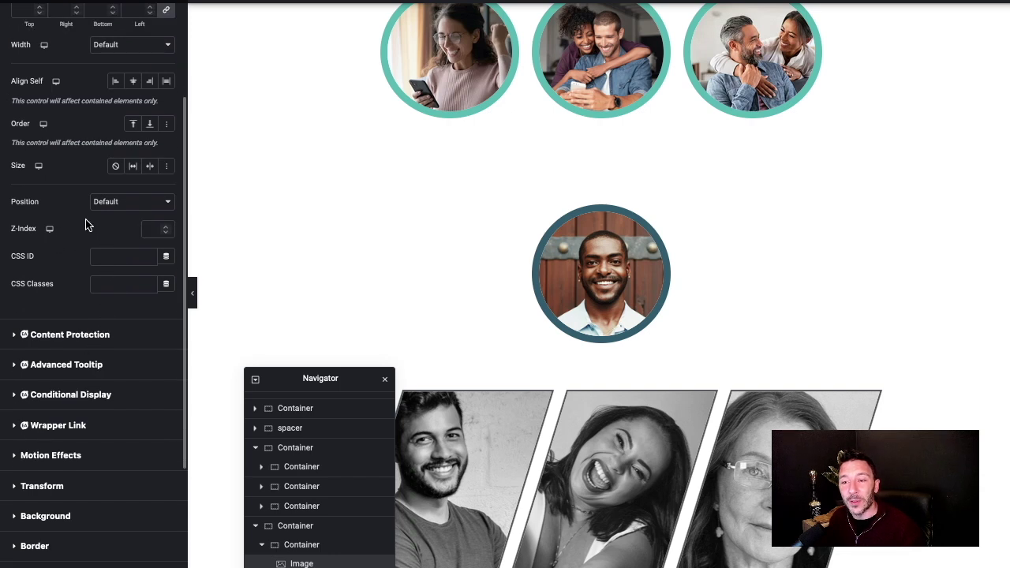
{"action": "left_click", "coordinate": [118, 202]}
{"action": "left_click", "coordinate": [123, 215]}
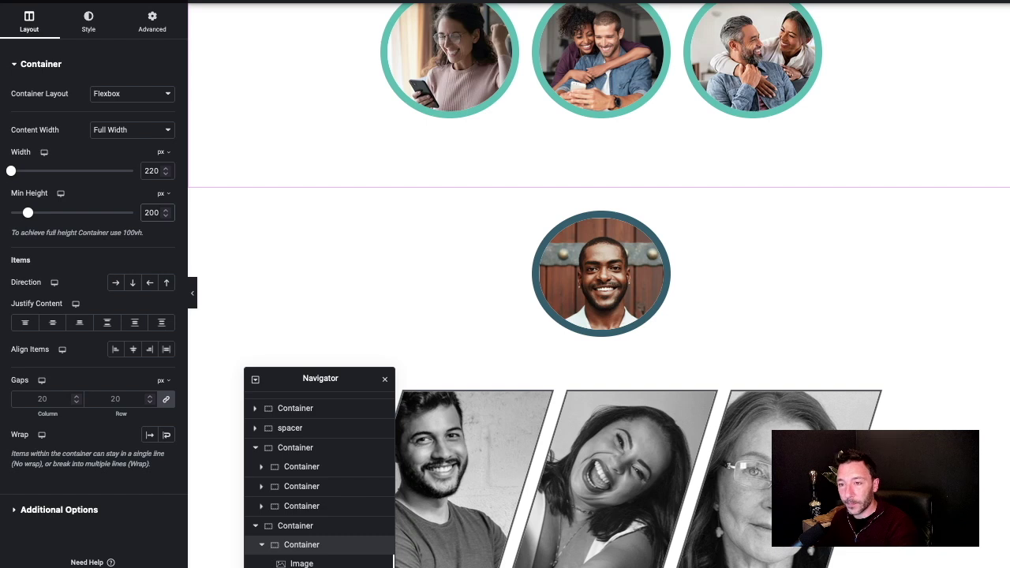
Set the inner container's minimum height to 210 px
{"action": "key", "text": "BackSpace"}
{"action": "key", "text": "BackSpace"}
{"action": "type", "text": "10"}
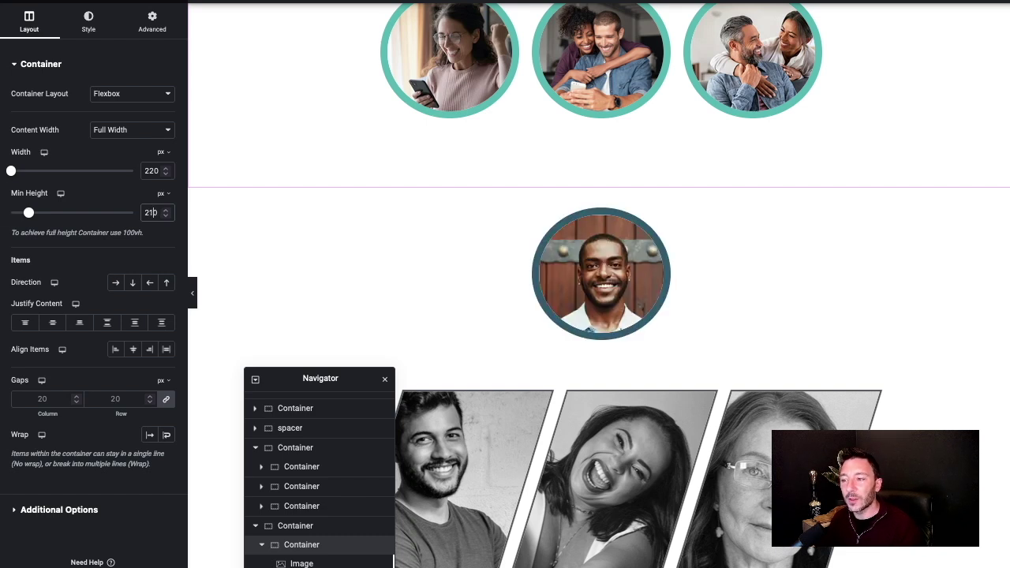
Try the Grow hover animation on the man's Image widget and change the animation to Shrink
{"action": "left_click", "coordinate": [584, 285]}
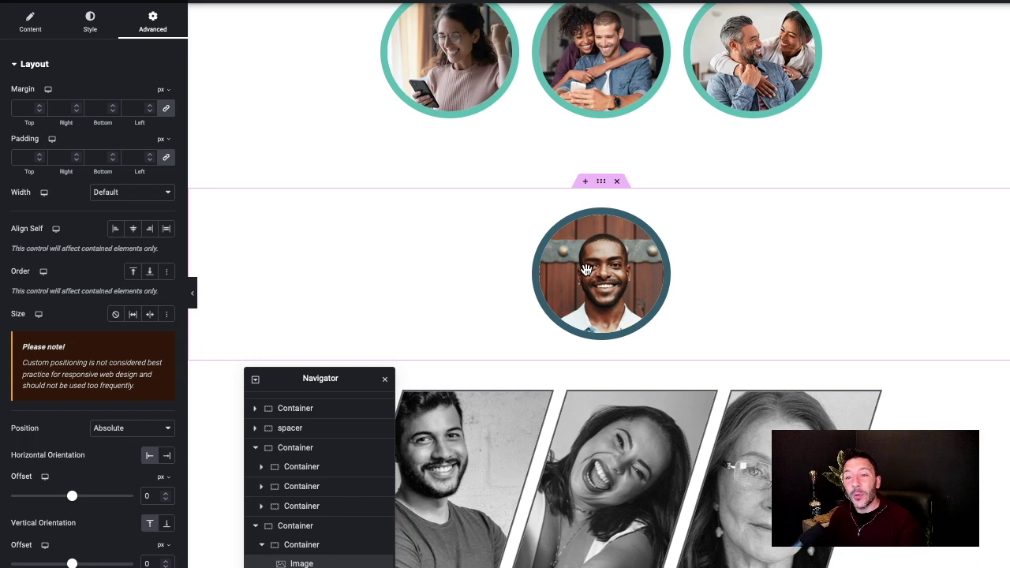
{"action": "left_click", "coordinate": [100, 32]}
{"action": "left_click", "coordinate": [118, 254]}
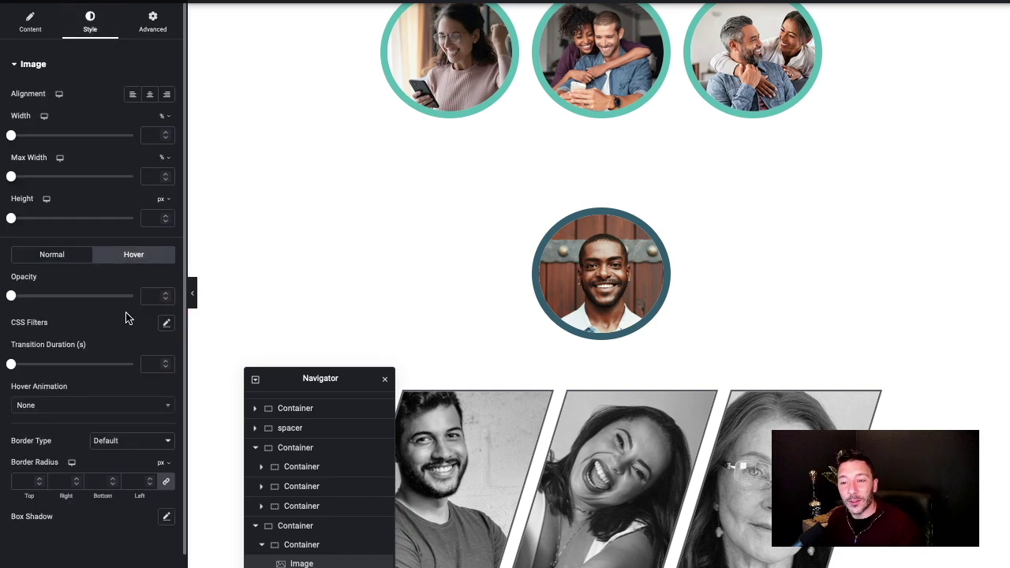
{"action": "left_click", "coordinate": [89, 405]}
{"action": "left_click", "coordinate": [46, 432]}
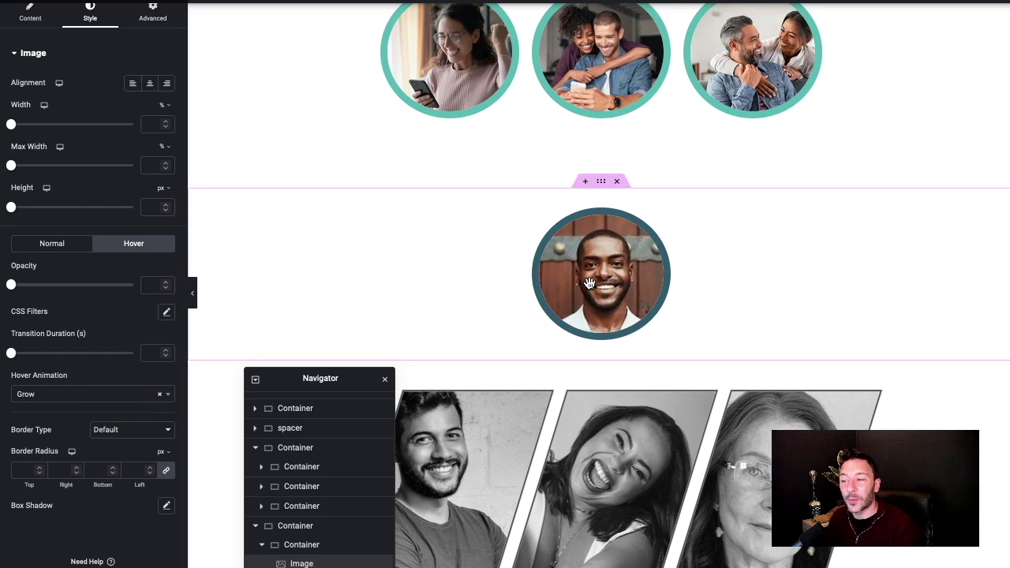
{"action": "left_click", "coordinate": [50, 393]}
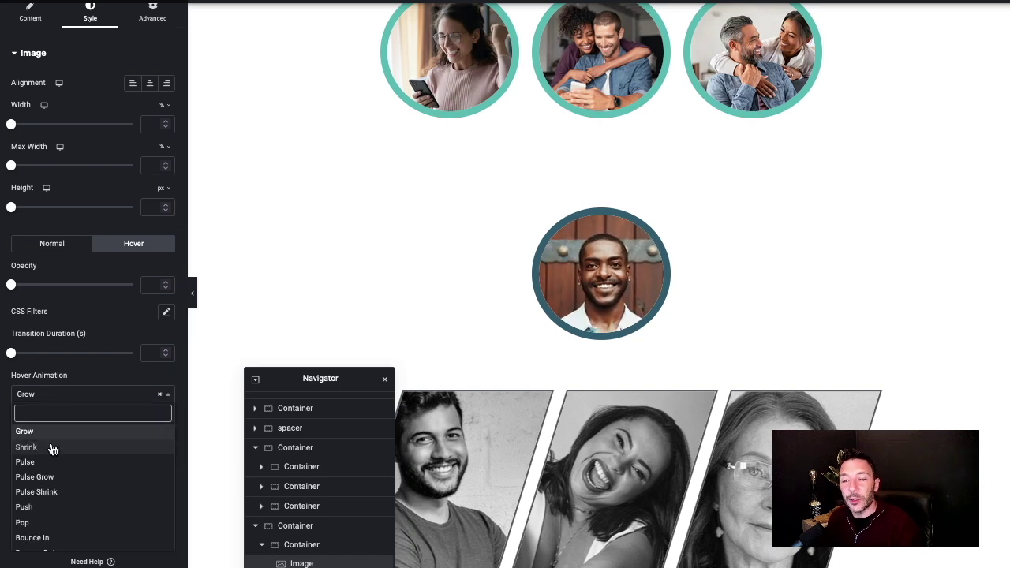
{"action": "left_click", "coordinate": [50, 447]}
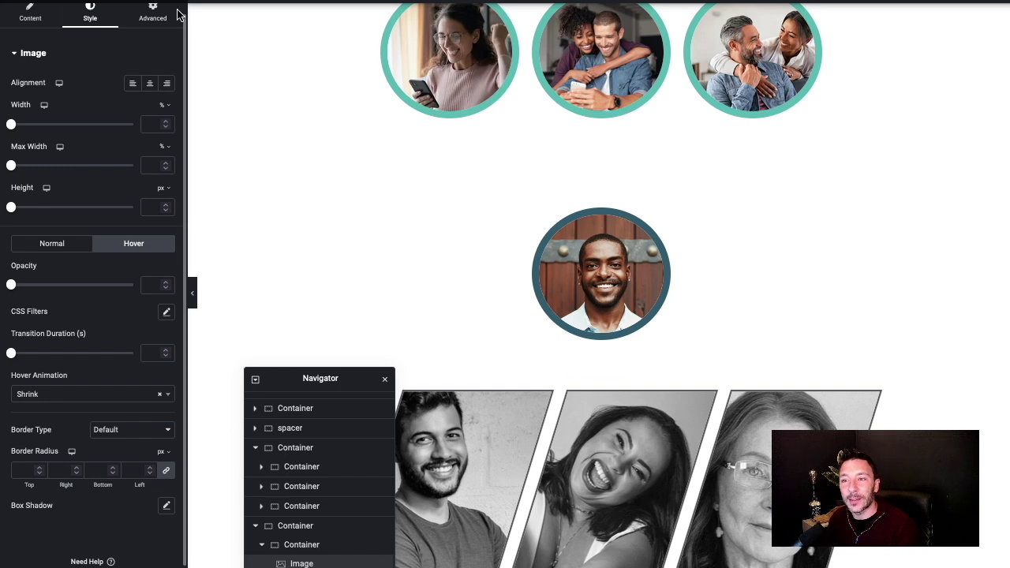
Set the man's image margin to -26 px on all sides and shift it by about -8 px horizontally and -3 px vertically
{"action": "left_click", "coordinate": [160, 27]}
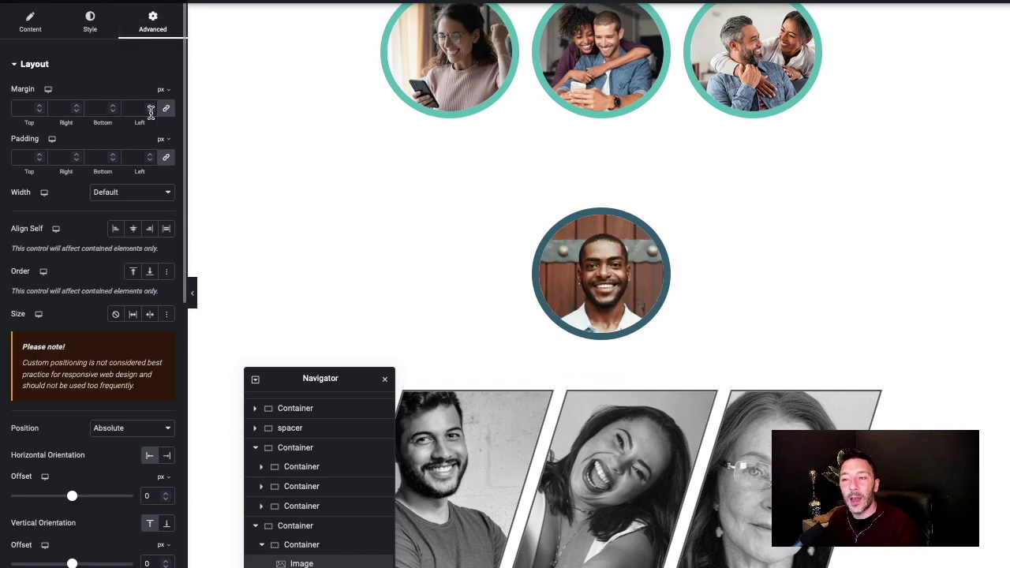
{"action": "left_click_drag", "start_coordinate": [152, 112], "coordinate": [152, 112]}
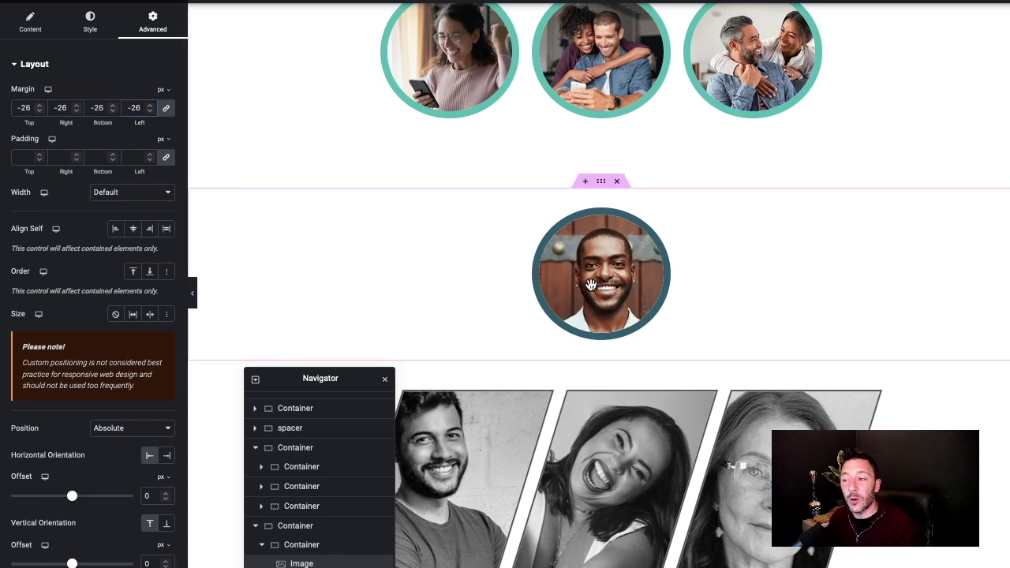
{"action": "left_click_drag", "start_coordinate": [512, 326], "coordinate": [506, 326]}
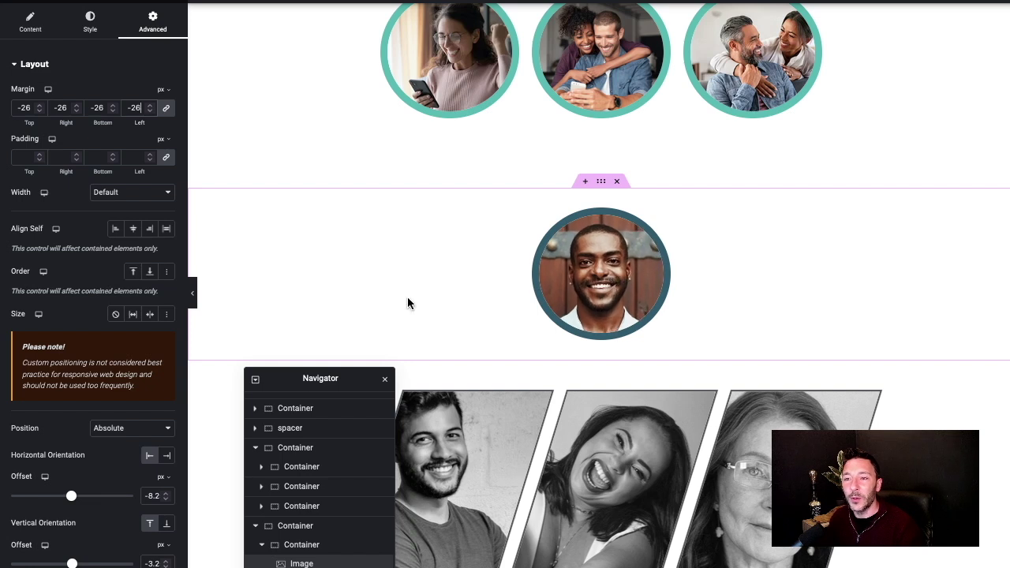
Add a Heading widget inside the man's round container and set its Z-Index to 5
{"action": "left_click_drag", "start_coordinate": [277, 265], "coordinate": [358, 291]}
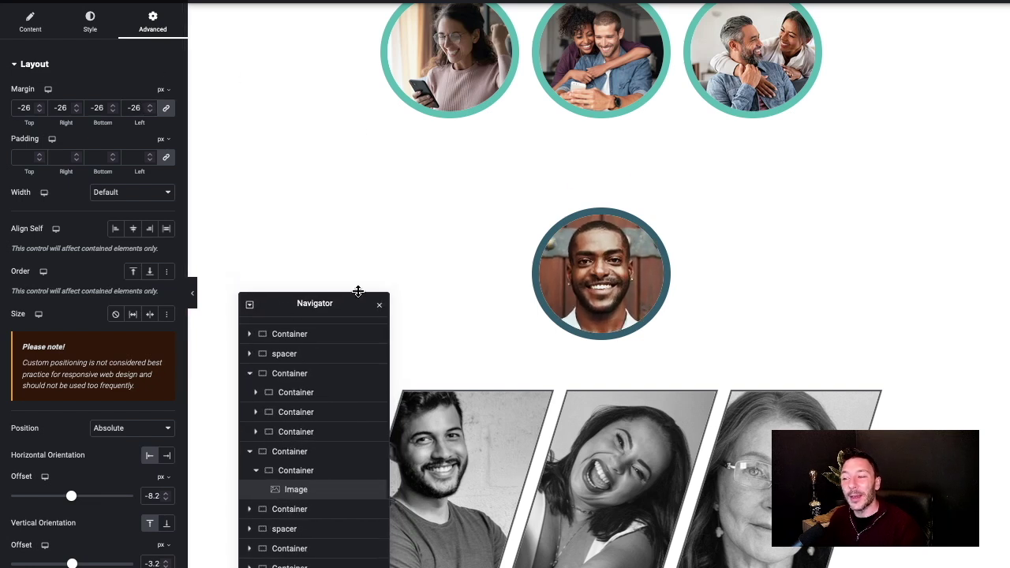
{"action": "left_click", "coordinate": [173, 3]}
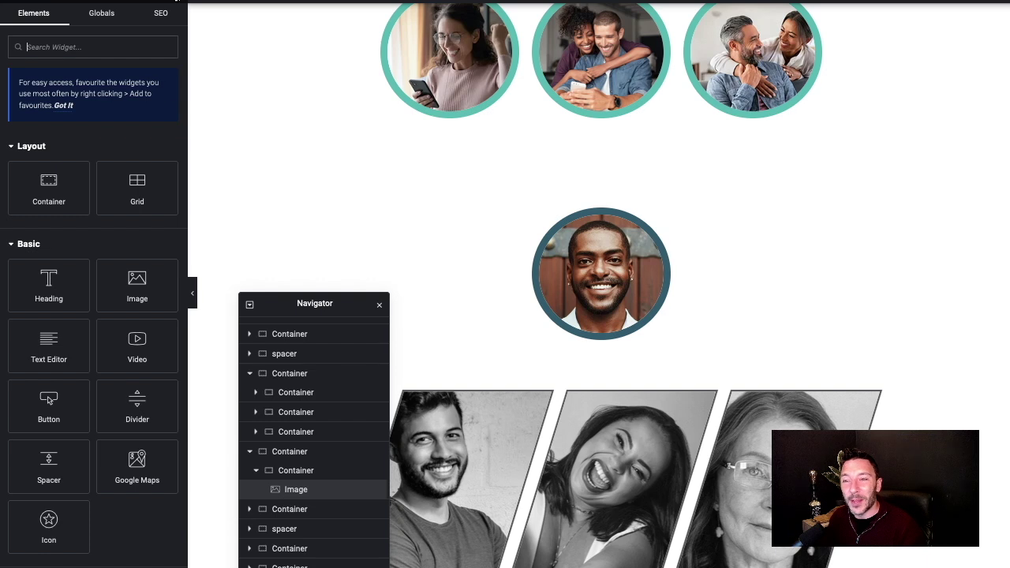
{"action": "left_click_drag", "start_coordinate": [62, 309], "coordinate": [598, 298]}
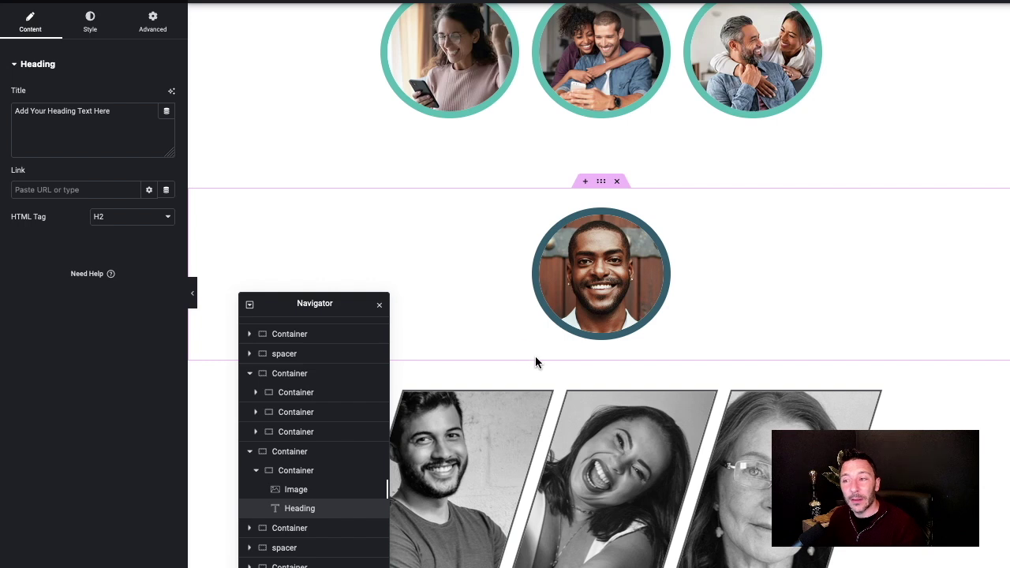
{"action": "left_click", "coordinate": [153, 26]}
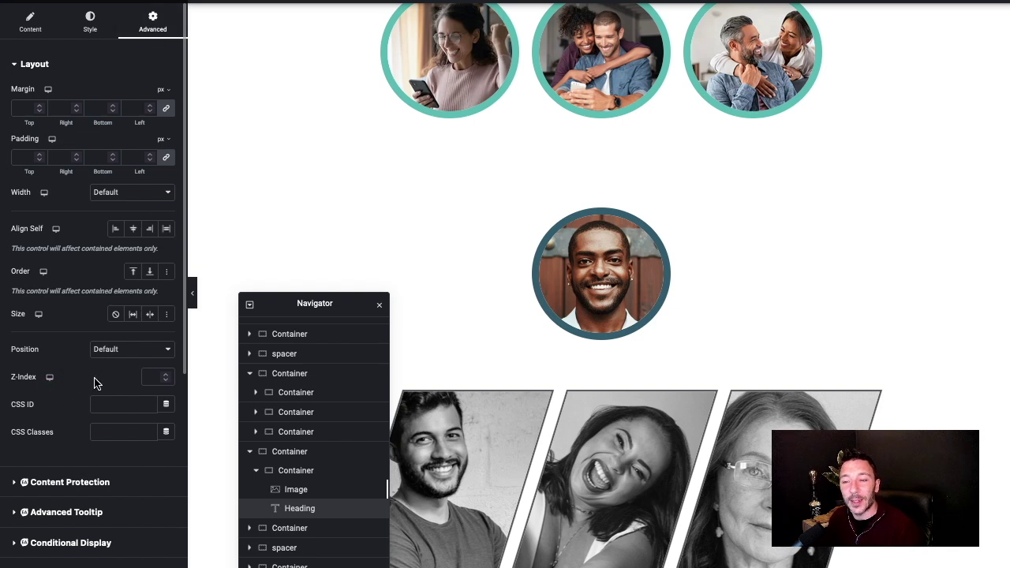
{"action": "left_click", "coordinate": [166, 376]}
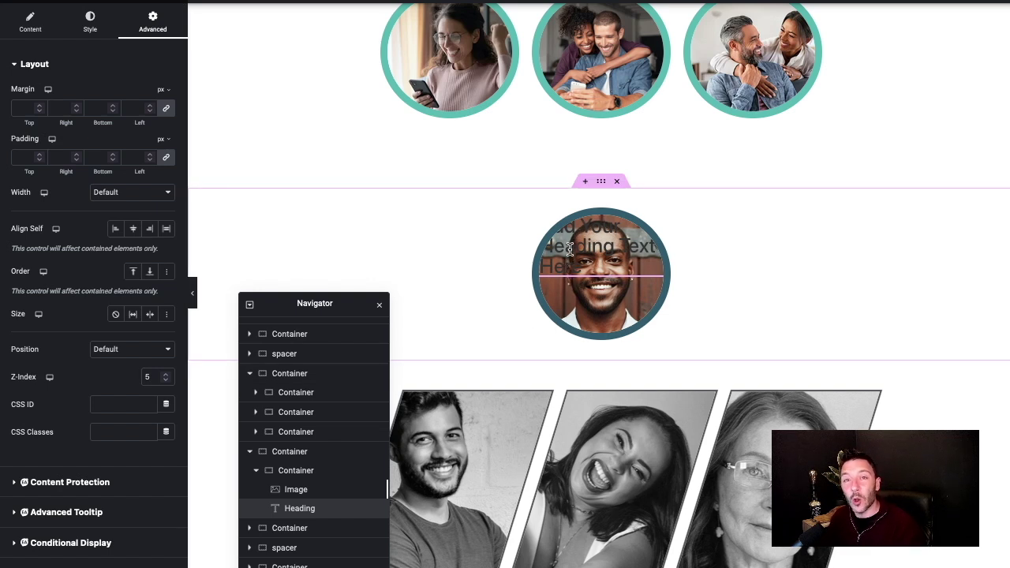
Change the heading's title text to "Name"
{"action": "left_click", "coordinate": [30, 22]}
{"action": "triple_click", "coordinate": [76, 126]}
{"action": "type", "text": "Name"}
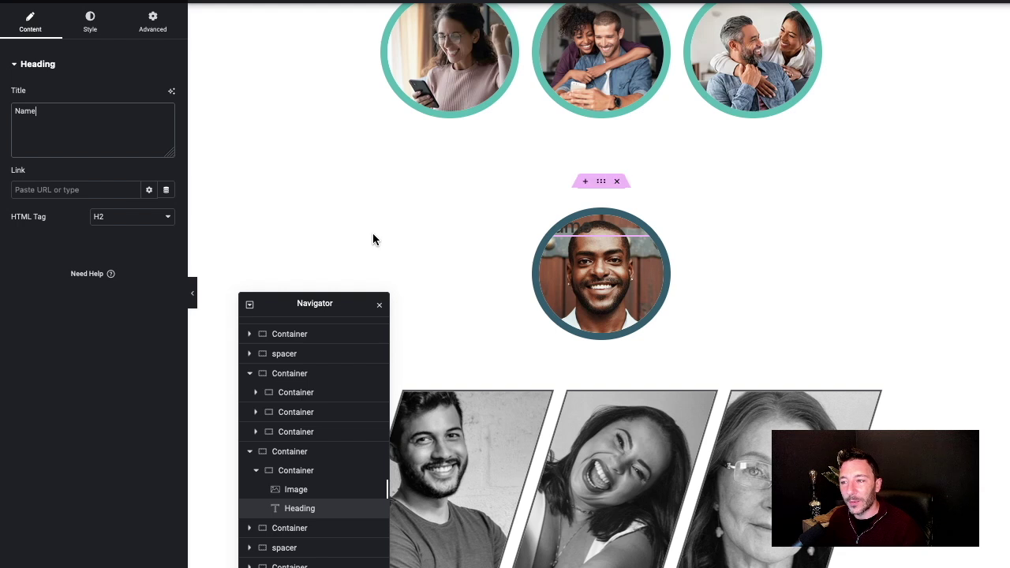
Center-align the inner container's items, justify its content to the end, and add bottom padding to raise the heading
{"action": "left_click", "coordinate": [316, 470]}
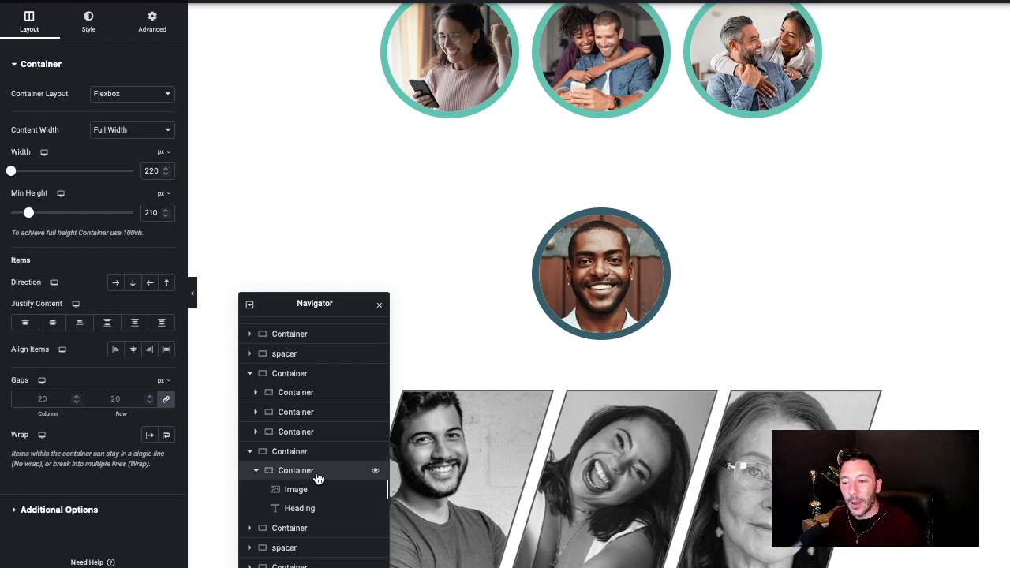
{"action": "left_click", "coordinate": [53, 324]}
{"action": "left_click", "coordinate": [132, 349]}
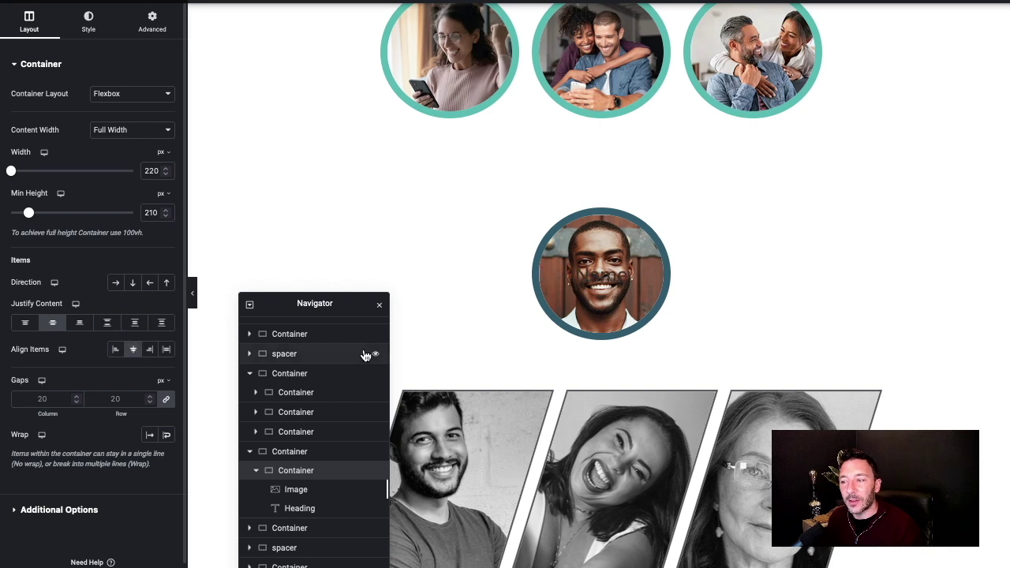
{"action": "left_click", "coordinate": [80, 324]}
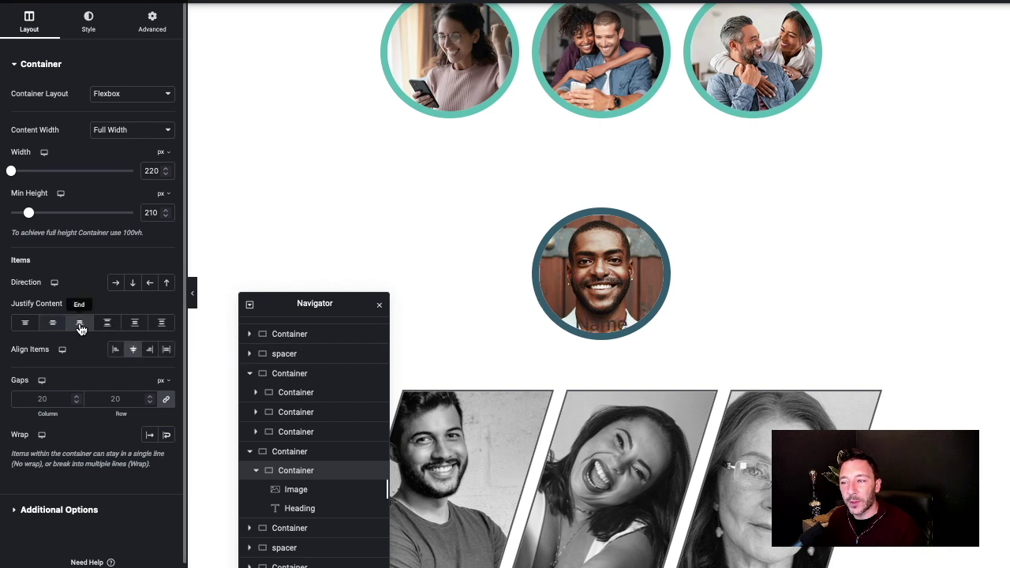
{"action": "left_click", "coordinate": [157, 33]}
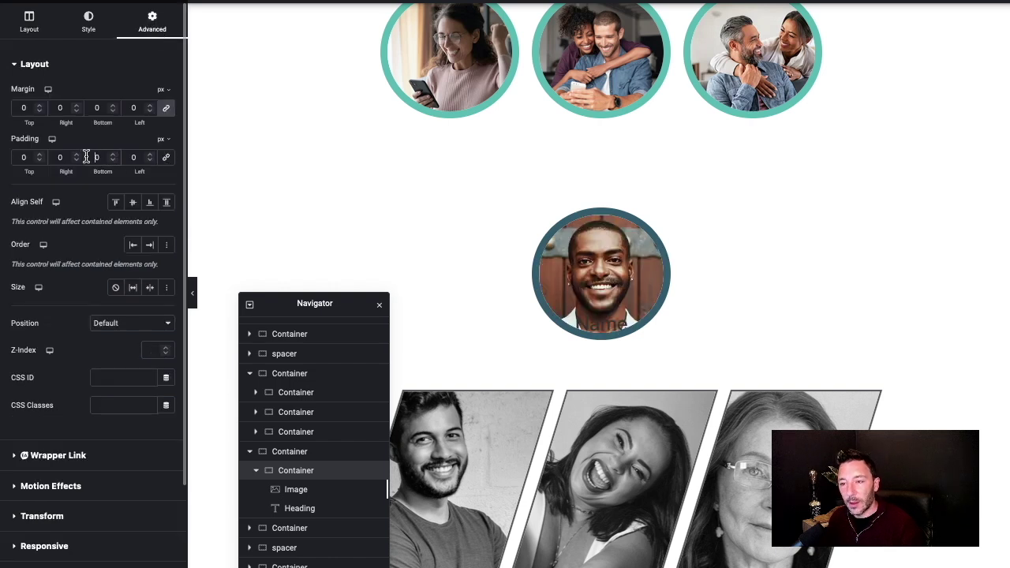
Set the "Name" heading's text colour to #FFFFFF
{"action": "left_click", "coordinate": [597, 313]}
{"action": "left_click", "coordinate": [94, 34]}
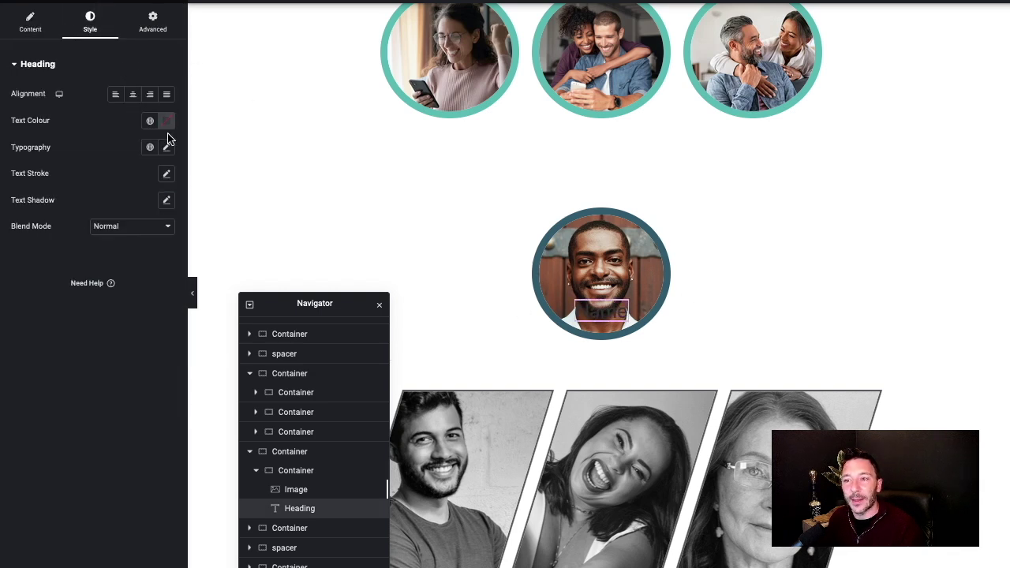
{"action": "left_click", "coordinate": [166, 124]}
{"action": "type", "text": "#FFFFFF"}
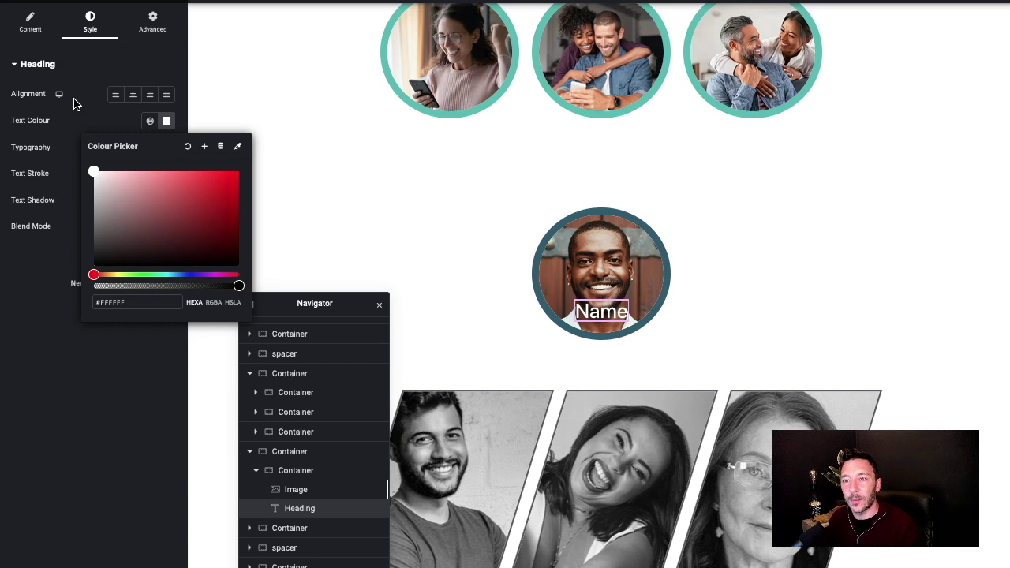
{"action": "left_click", "coordinate": [374, 99]}
Set the HTML tag of the inner container around the man's photo to Default
{"action": "left_click_drag", "start_coordinate": [314, 303], "coordinate": [265, 446]}
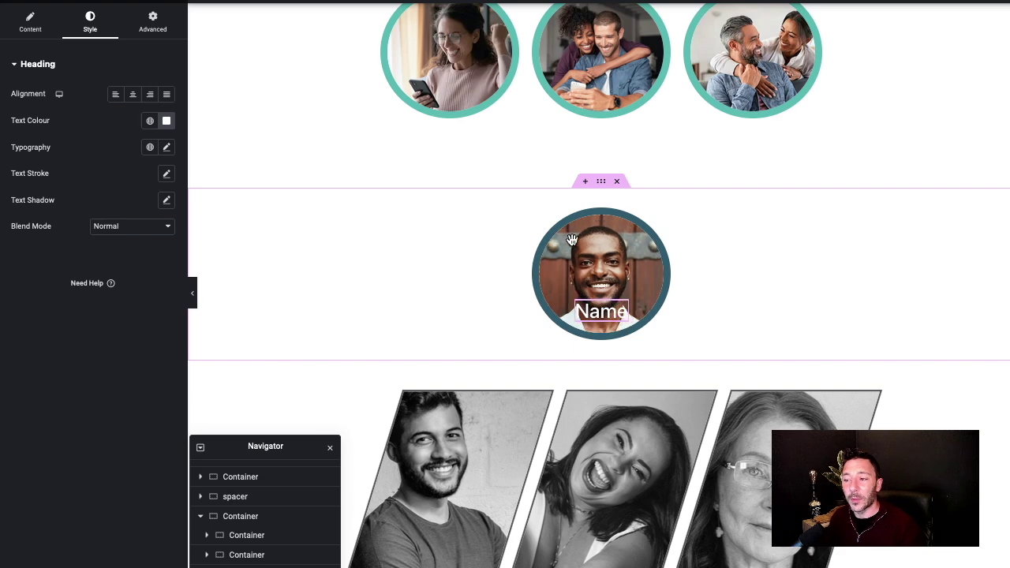
{"action": "left_click_drag", "start_coordinate": [231, 439], "coordinate": [249, 369]}
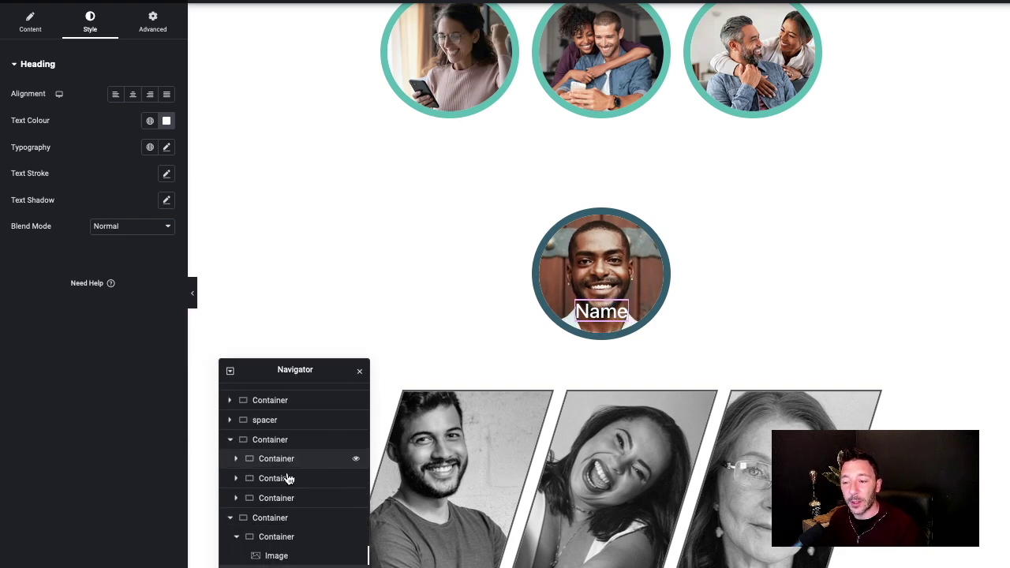
{"action": "left_click", "coordinate": [266, 544]}
{"action": "left_click", "coordinate": [269, 535]}
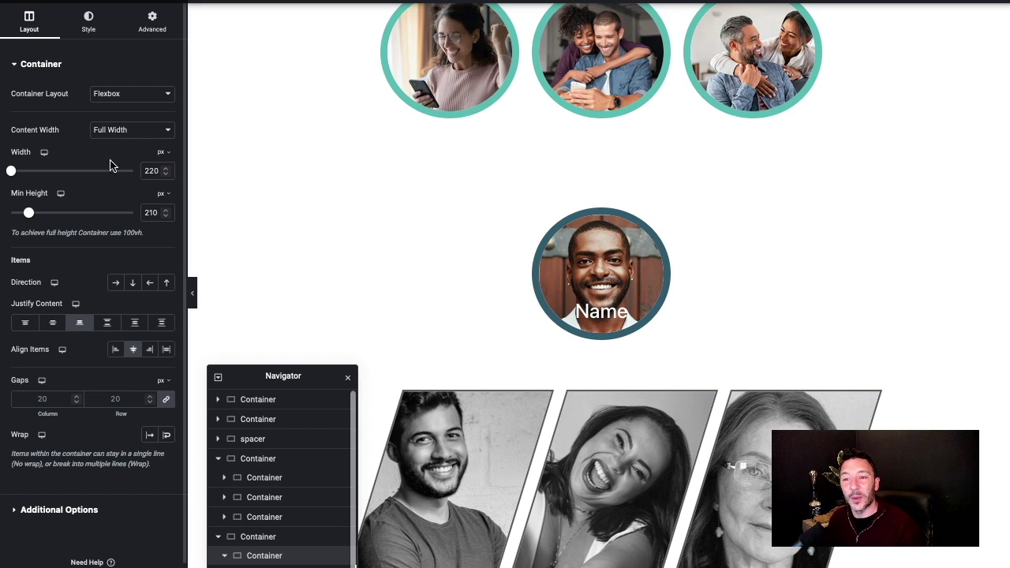
{"action": "scroll", "coordinate": [52, 306], "scroll_direction": "down", "scroll_amount": 1}
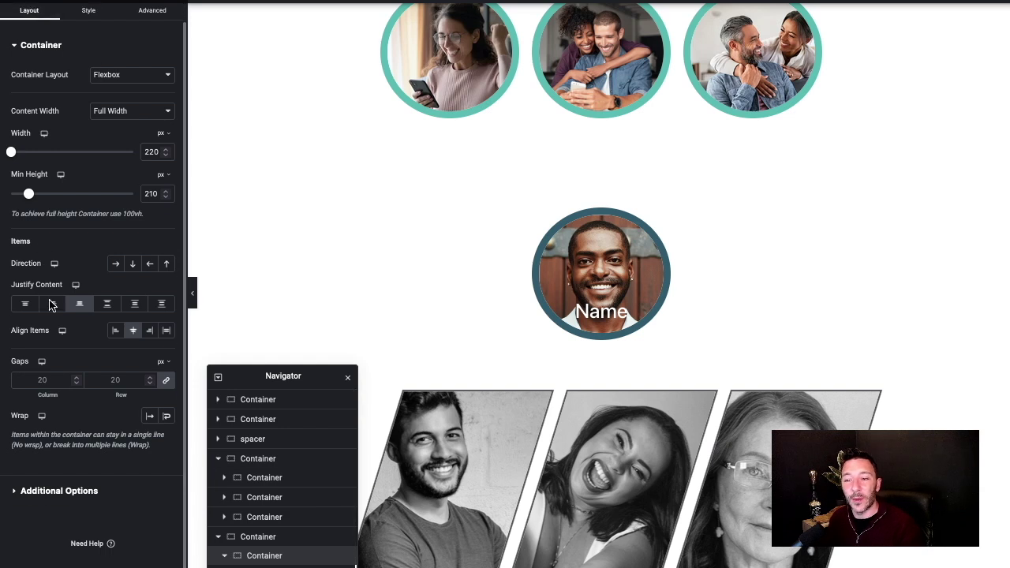
{"action": "left_click", "coordinate": [72, 493]}
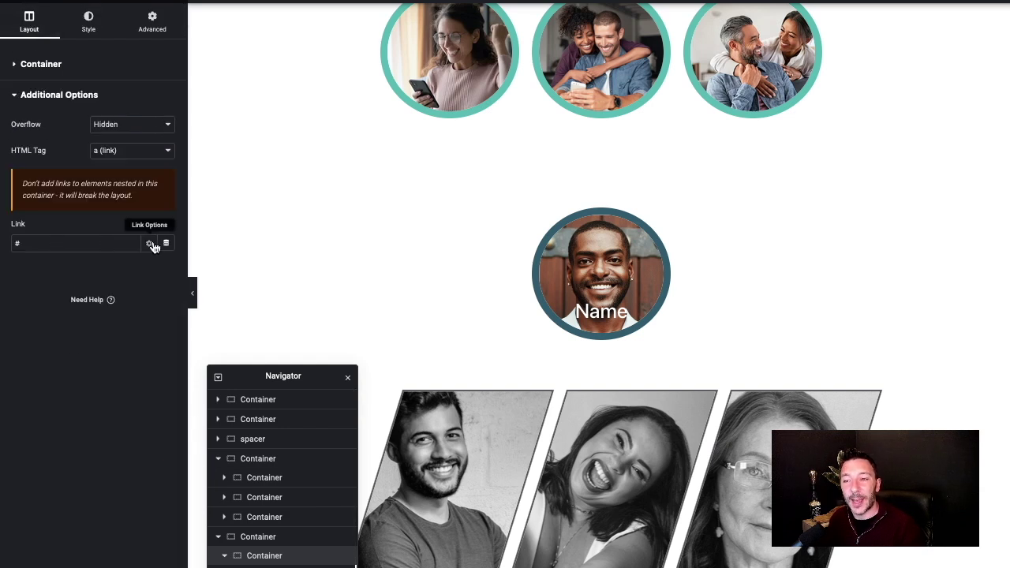
{"action": "left_click", "coordinate": [13, 243]}
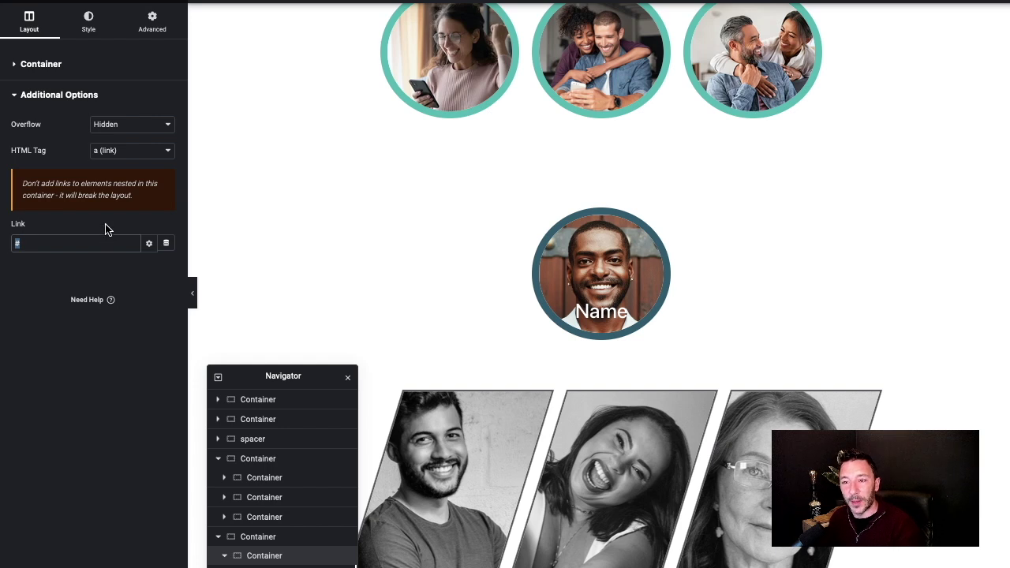
{"action": "left_click", "coordinate": [144, 154]}
{"action": "left_click", "coordinate": [156, 12]}
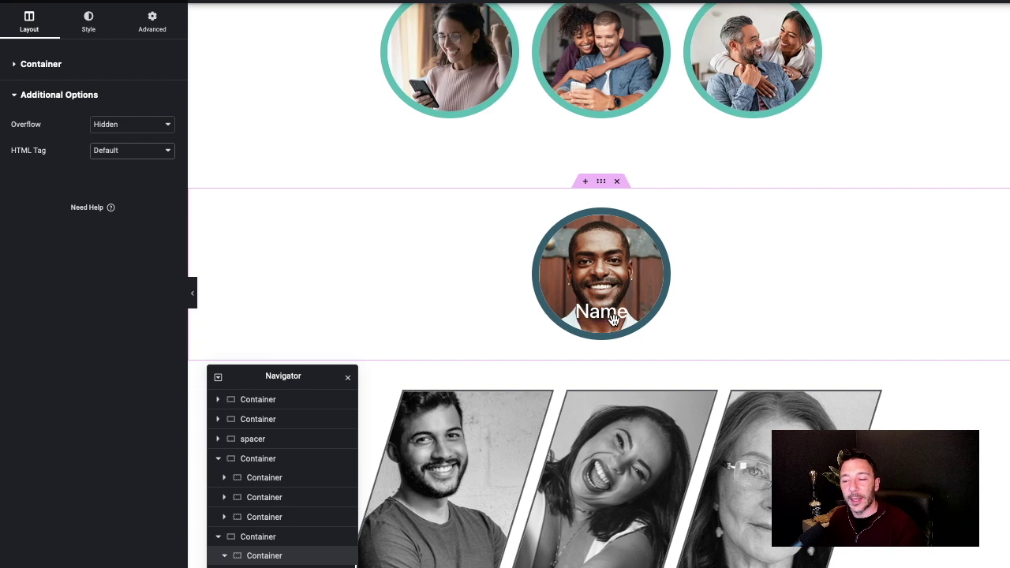
Switch to the Tablet Portrait preview and set the man's inner container width to 220 px for that device
{"action": "left_click_drag", "start_coordinate": [247, 369], "coordinate": [247, 400]}
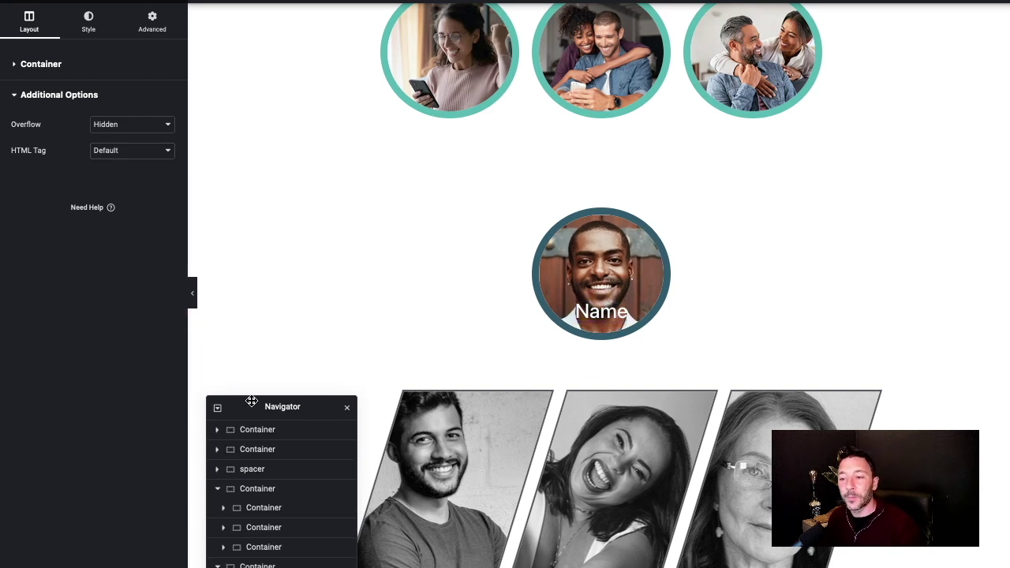
{"action": "left_click_drag", "start_coordinate": [248, 406], "coordinate": [237, 418]}
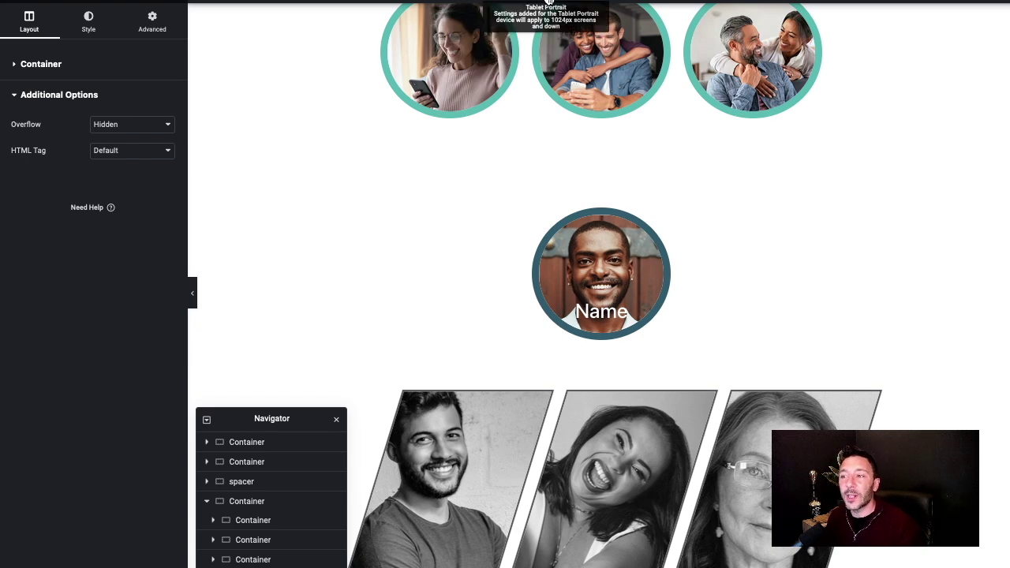
{"action": "left_click", "coordinate": [548, 2]}
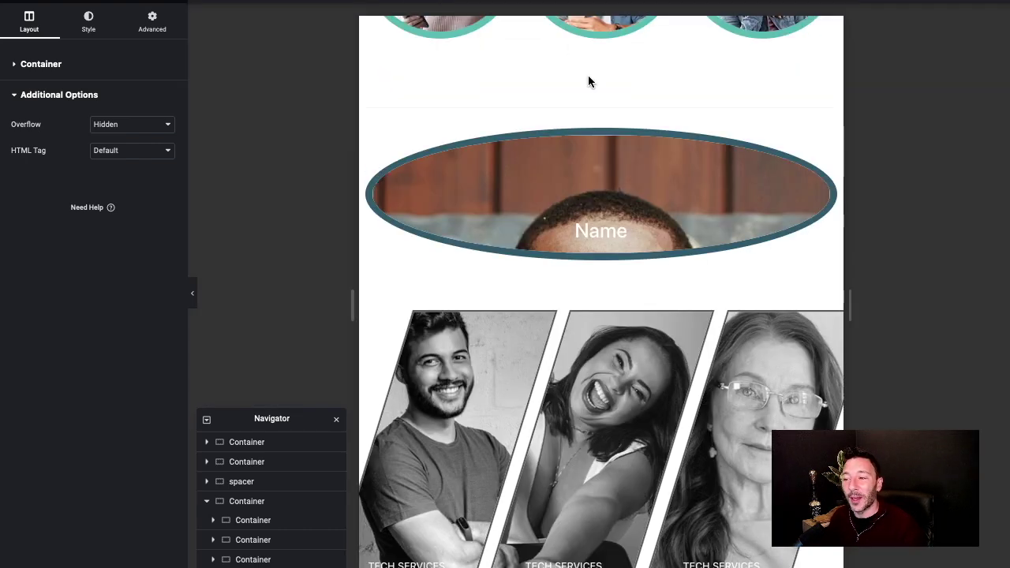
{"action": "left_click", "coordinate": [564, 58]}
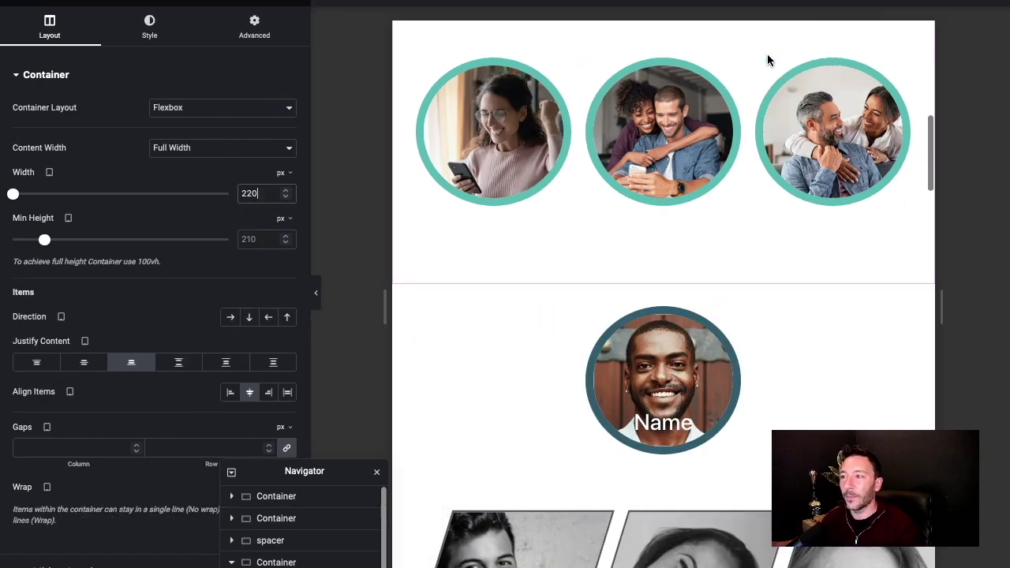
{"action": "scroll", "coordinate": [694, 307], "scroll_direction": "down", "scroll_amount": 2}
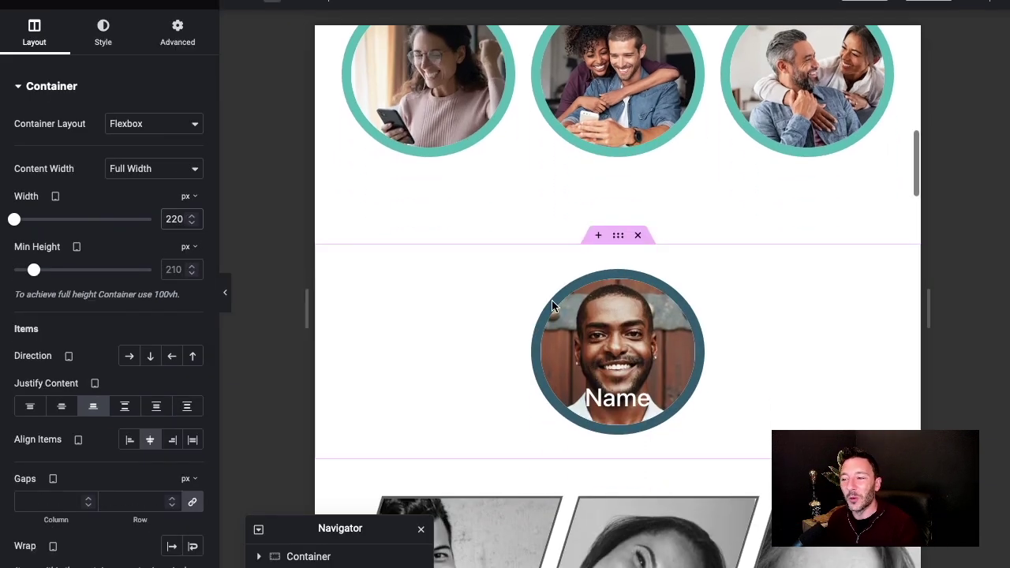
{"action": "scroll", "coordinate": [585, 301], "scroll_direction": "down", "scroll_amount": 1}
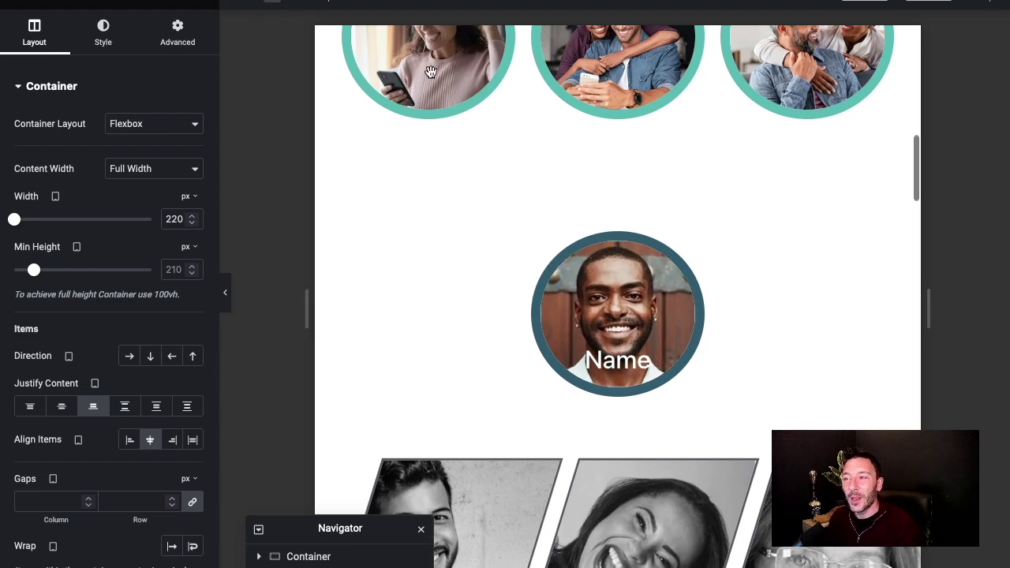
Switch to the Mobile Portrait preview and set the man's inner container to 200 px wide with a 210 px minimum height
{"action": "left_click", "coordinate": [300, 4]}
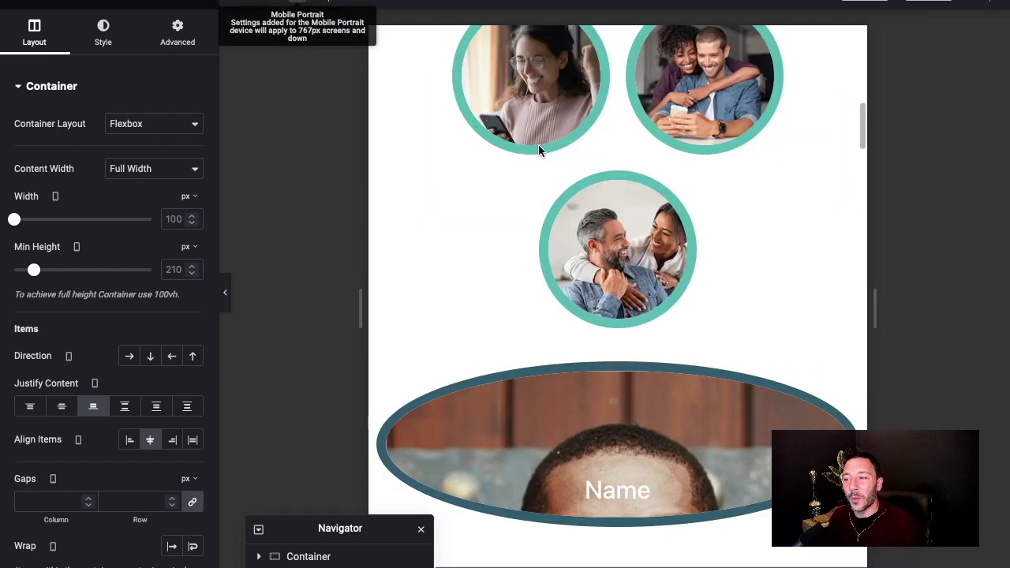
{"action": "scroll", "coordinate": [662, 237], "scroll_direction": "down", "scroll_amount": 5}
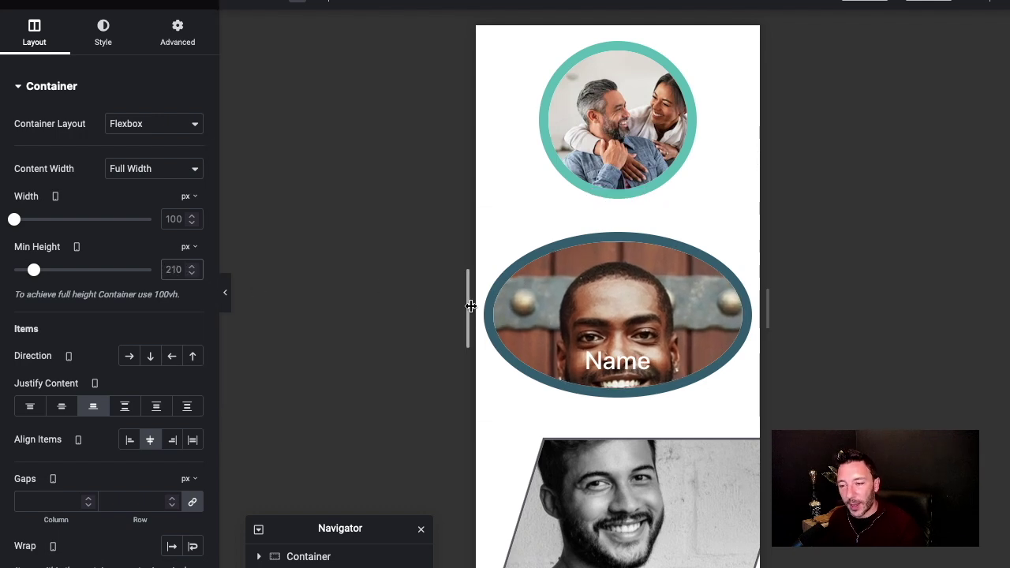
{"action": "type", "text": "220"}
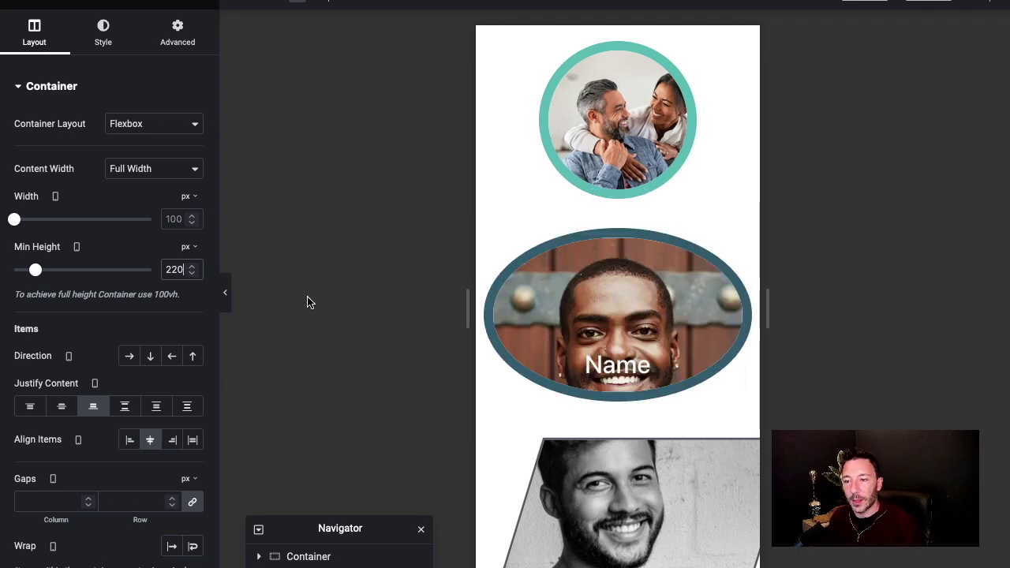
{"action": "left_click", "coordinate": [188, 197]}
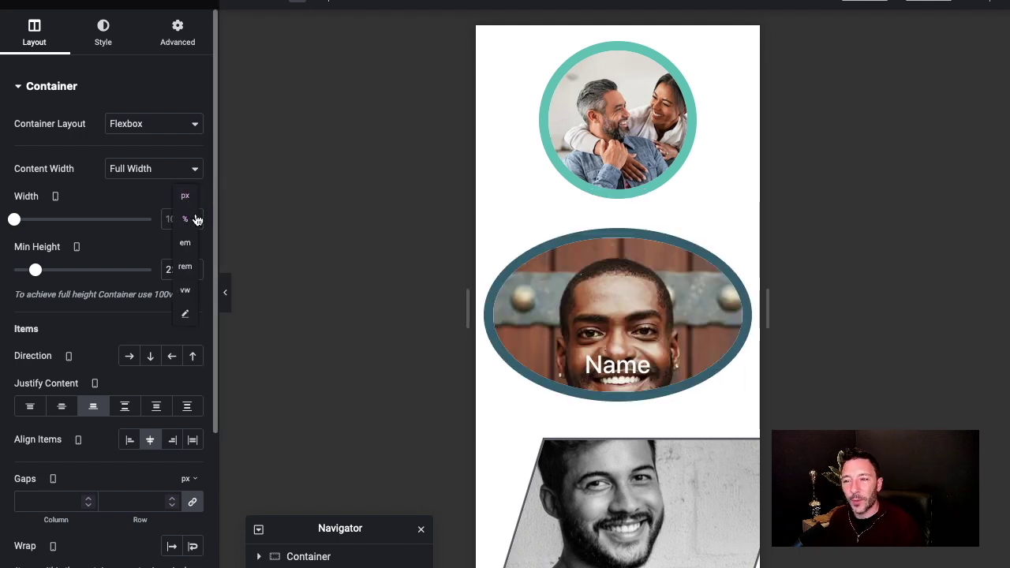
{"action": "left_click", "coordinate": [187, 199]}
{"action": "type", "text": "180"}
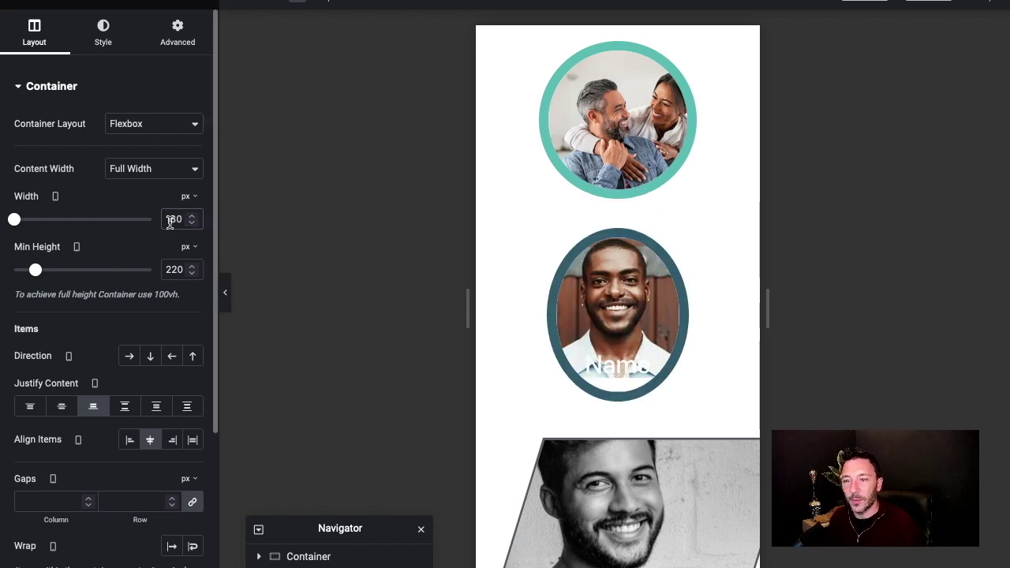
{"action": "type", "text": "200"}
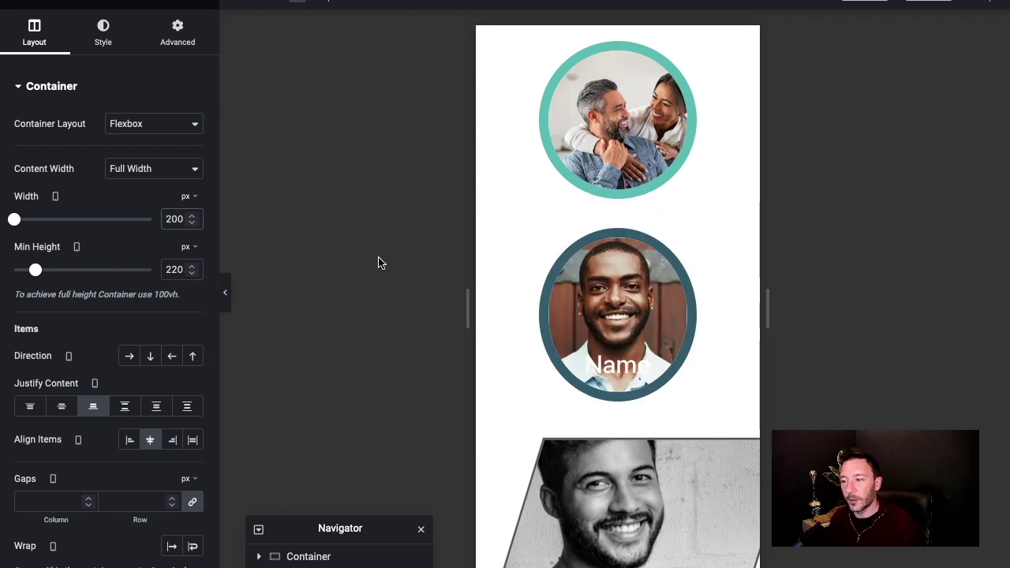
{"action": "key", "text": "BackSpace"}
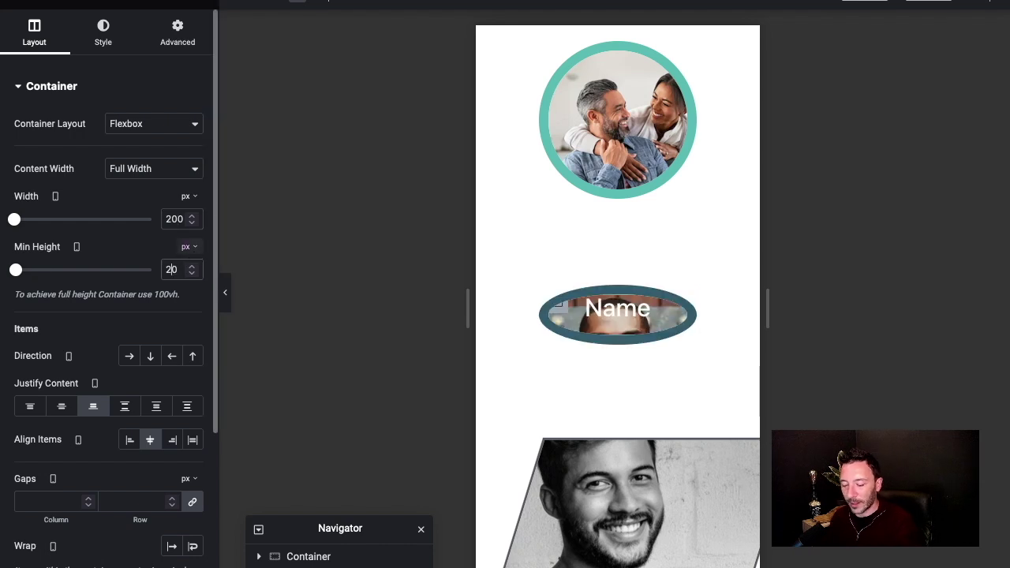
{"action": "type", "text": "1"}
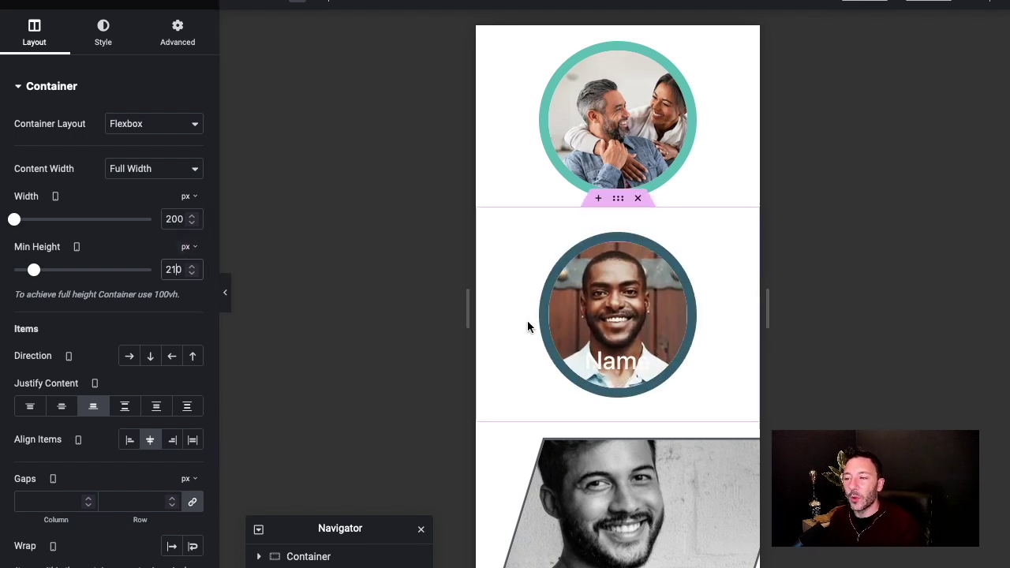
Return to the desktop preview and duplicate the man's inner container twice to make a row of three
{"action": "right_click", "coordinate": [598, 264]}
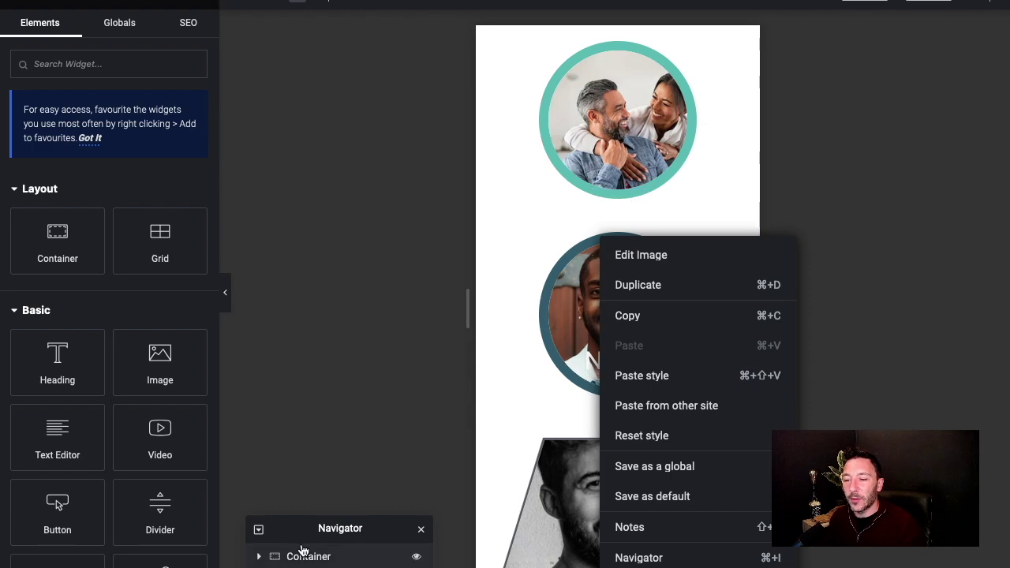
{"action": "left_click_drag", "start_coordinate": [300, 522], "coordinate": [296, 311]}
{"action": "left_click", "coordinate": [278, 7]}
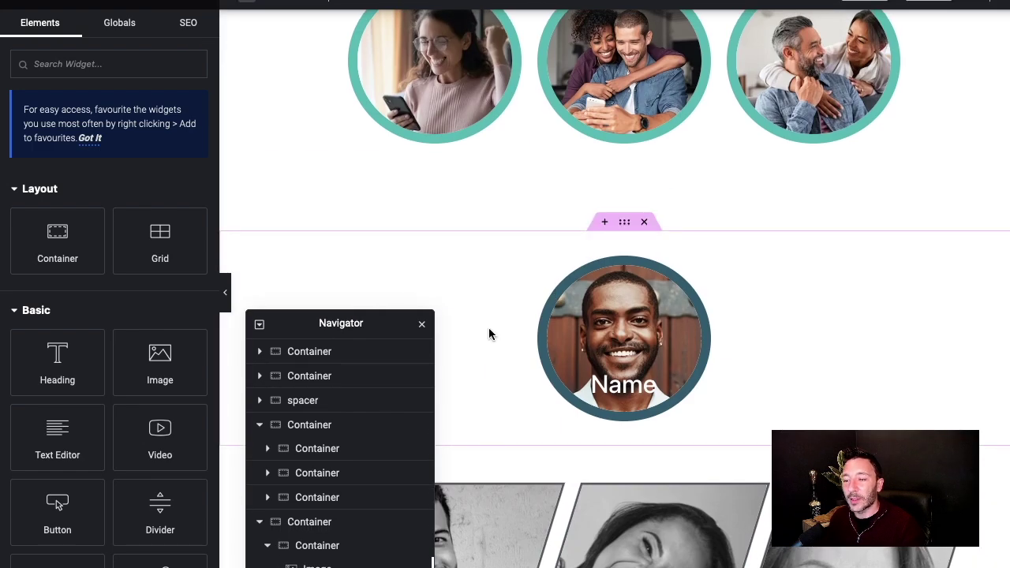
{"action": "scroll", "coordinate": [339, 497], "scroll_direction": "down", "scroll_amount": 3}
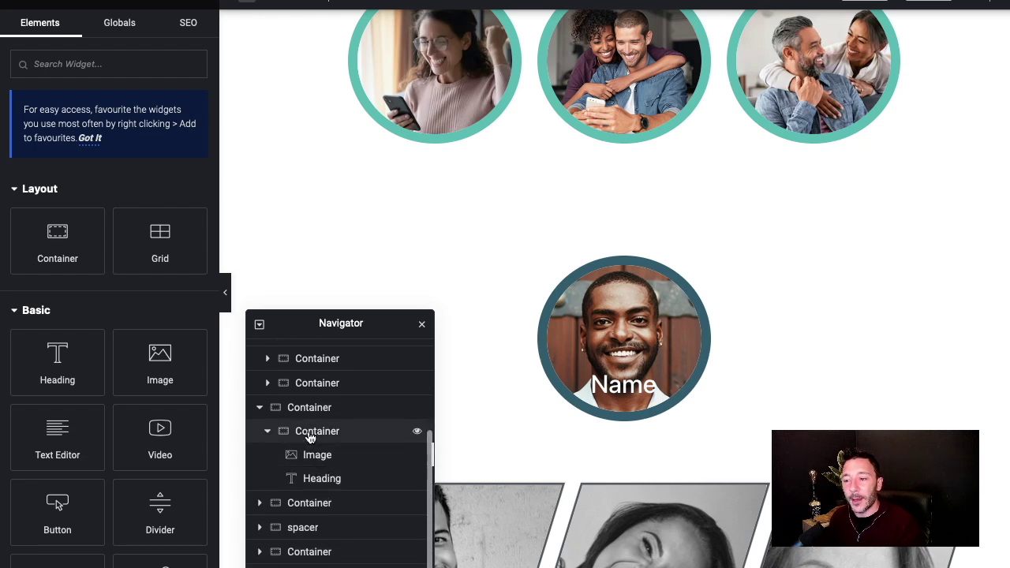
{"action": "right_click", "coordinate": [309, 438]}
{"action": "left_click", "coordinate": [360, 218]}
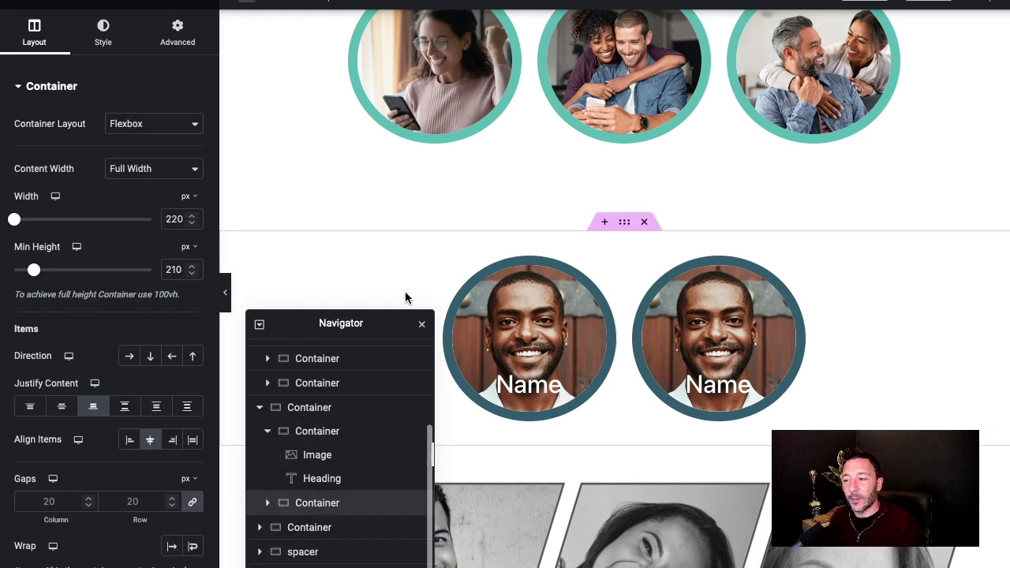
{"action": "right_click", "coordinate": [306, 505]}
{"action": "left_click", "coordinate": [346, 221]}
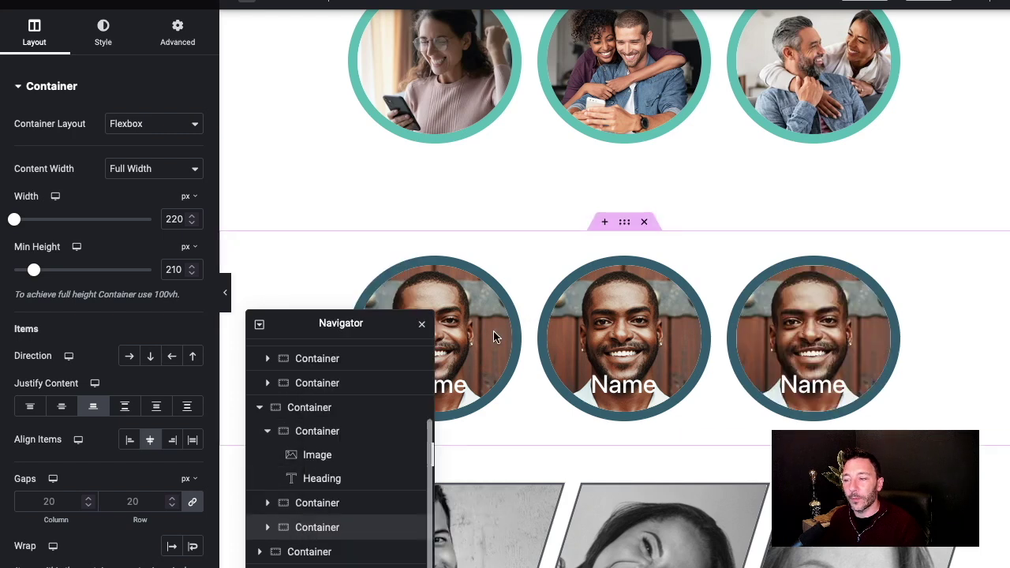
Check the row of three round photo containers in the tablet and mobile previews, and return to desktop
{"action": "scroll", "coordinate": [671, 198], "scroll_direction": "down", "scroll_amount": 2}
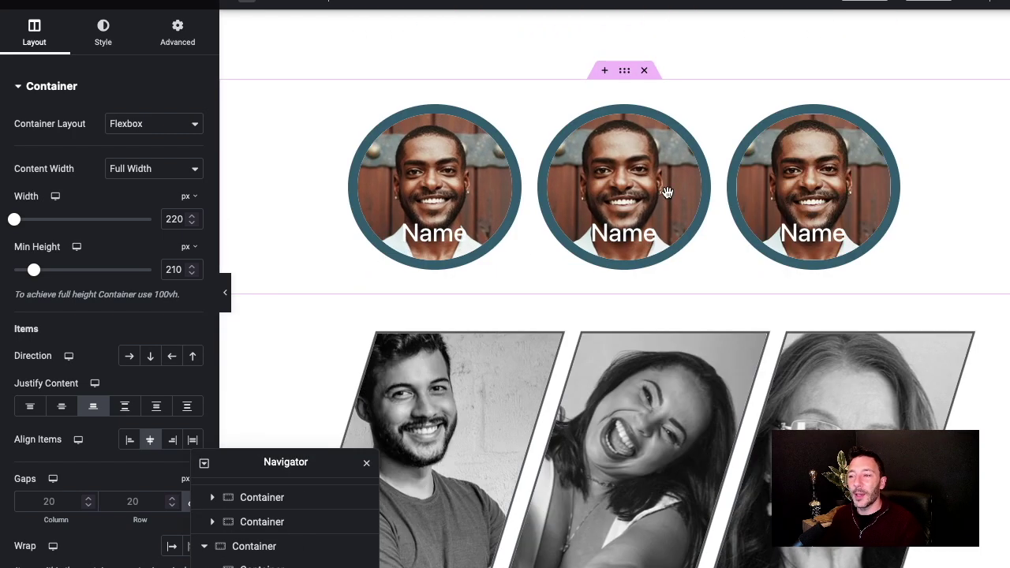
{"action": "left_click", "coordinate": [280, 1]}
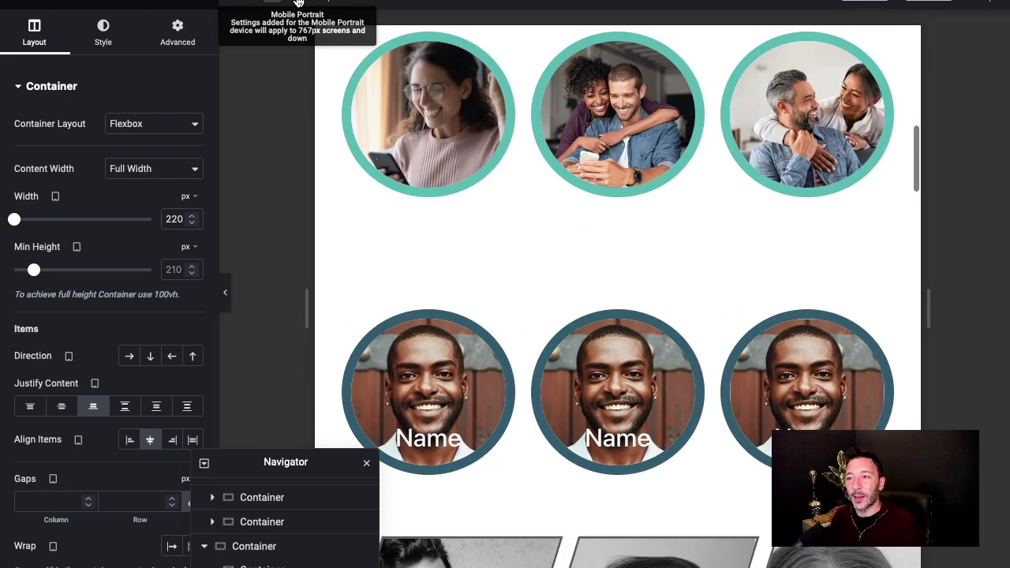
{"action": "left_click", "coordinate": [298, 3]}
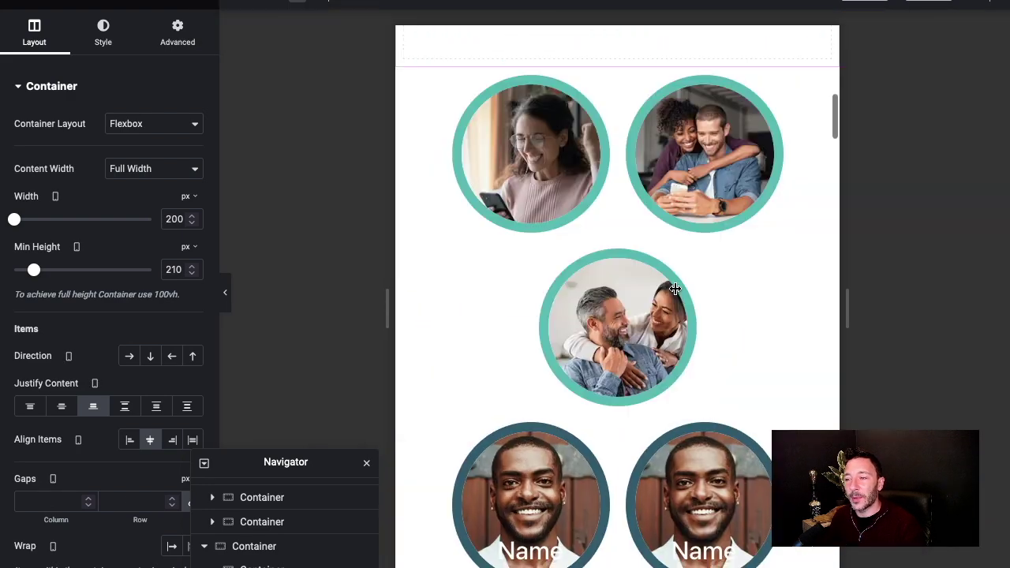
{"action": "scroll", "coordinate": [674, 261], "scroll_direction": "down", "scroll_amount": 5}
{"action": "scroll", "coordinate": [674, 249], "scroll_direction": "down", "scroll_amount": 1}
{"action": "scroll", "coordinate": [631, 205], "scroll_direction": "up", "scroll_amount": 2}
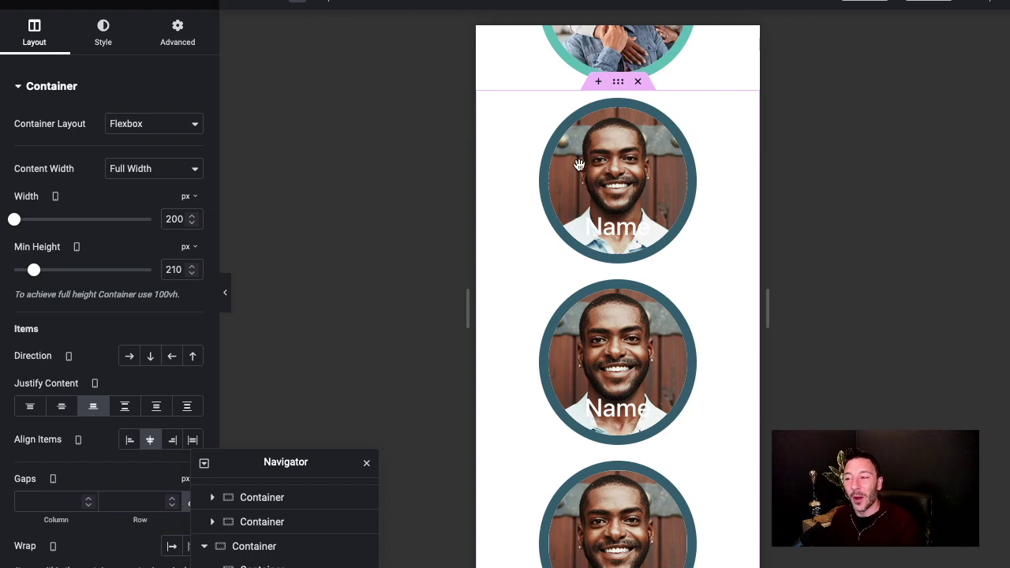
{"action": "left_click", "coordinate": [260, 4]}
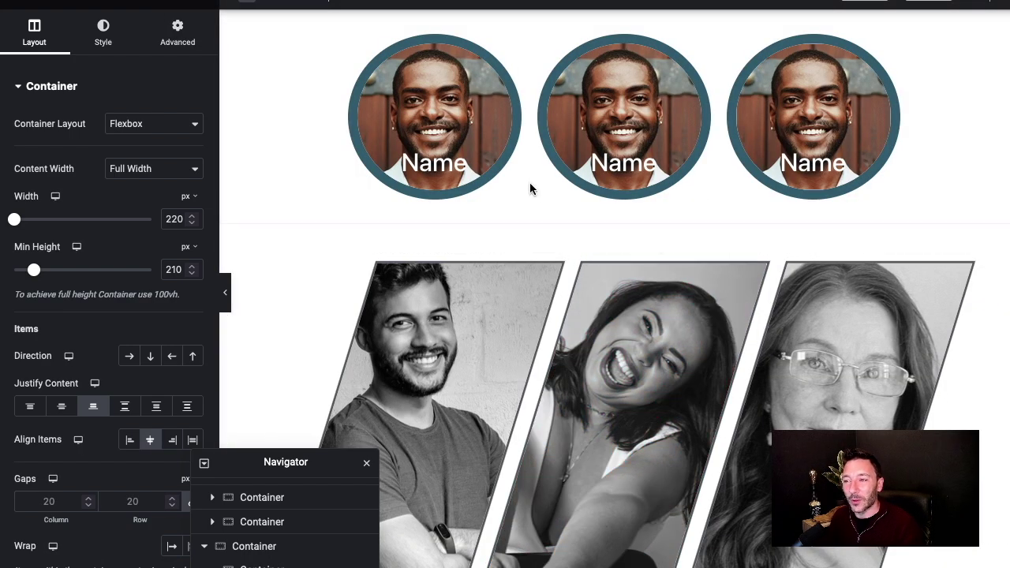
{"action": "scroll", "coordinate": [620, 154], "scroll_direction": "down", "scroll_amount": 1}
{"action": "scroll", "coordinate": [620, 158], "scroll_direction": "up", "scroll_amount": 3}
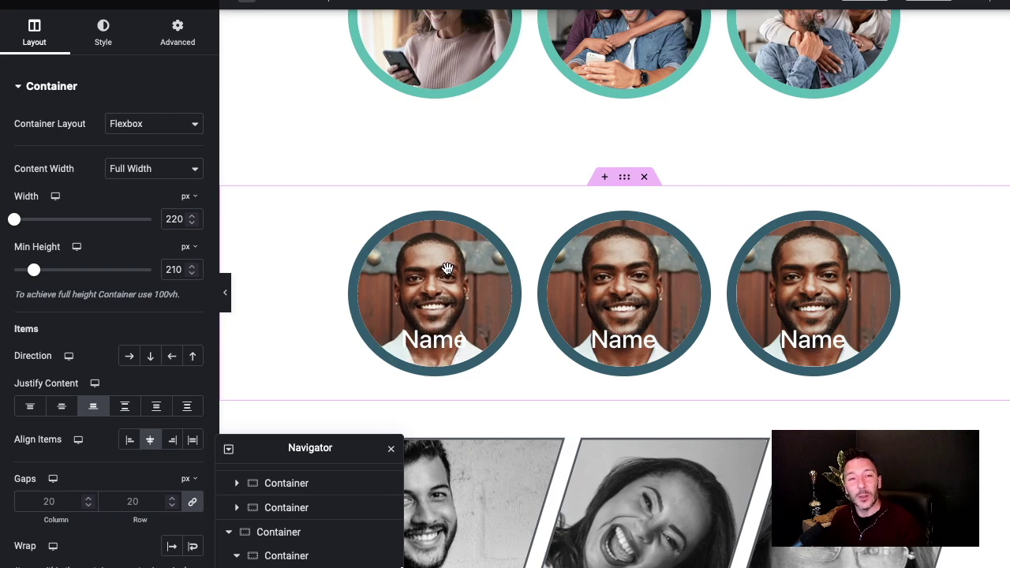
{"action": "scroll", "coordinate": [438, 257], "scroll_direction": "down", "scroll_amount": 1}
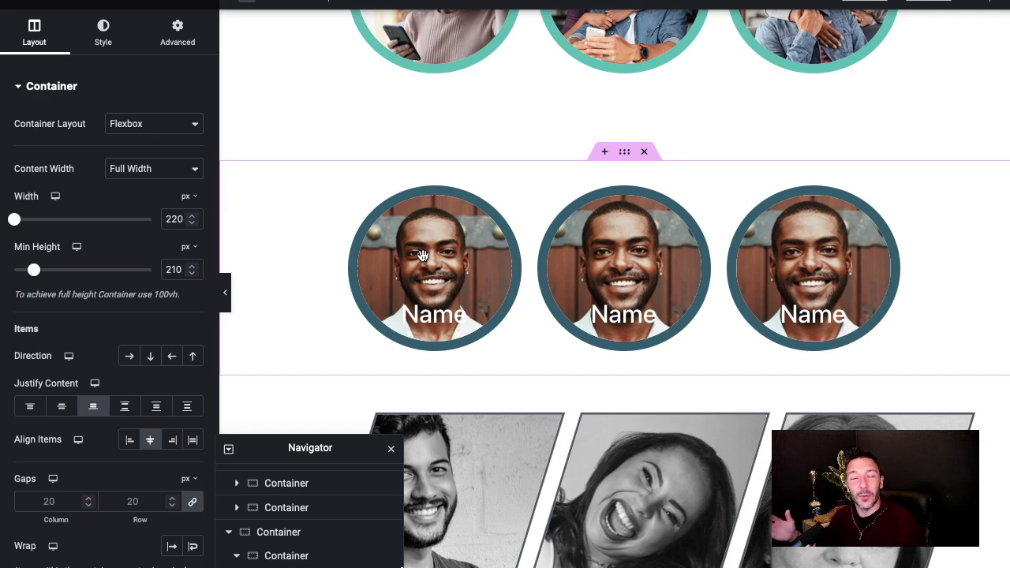
Open the selected container's additional options to examine its overflow and HTML tag settings
{"action": "scroll", "coordinate": [45, 137], "scroll_direction": "down", "scroll_amount": 5}
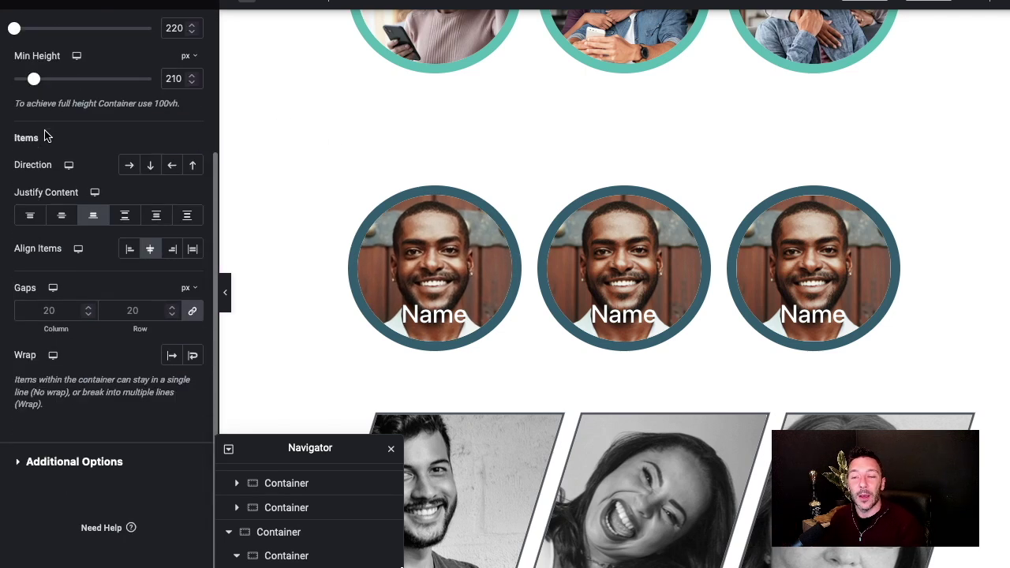
{"action": "left_click", "coordinate": [49, 462]}
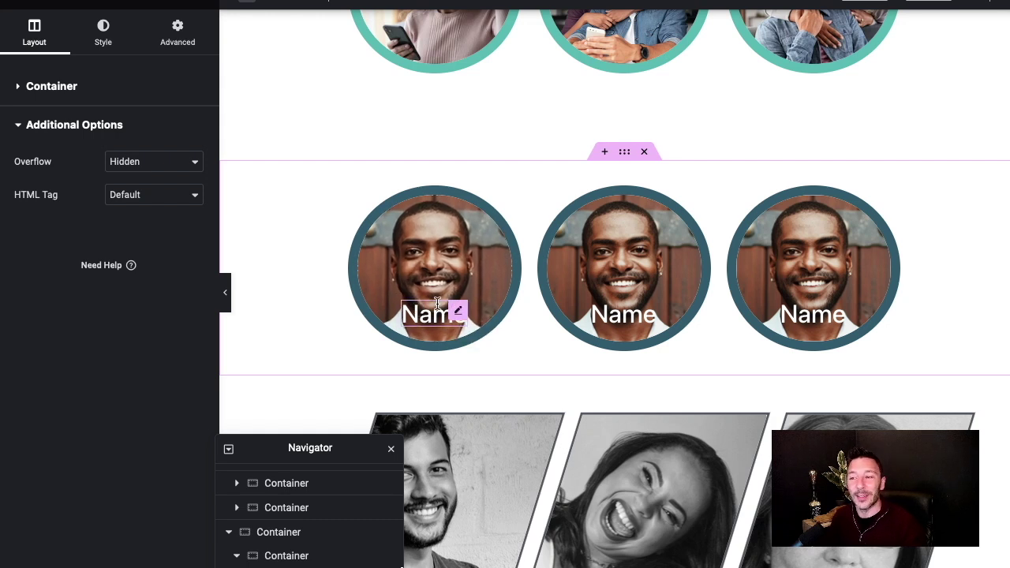
{"action": "scroll", "coordinate": [454, 288], "scroll_direction": "down", "scroll_amount": 1}
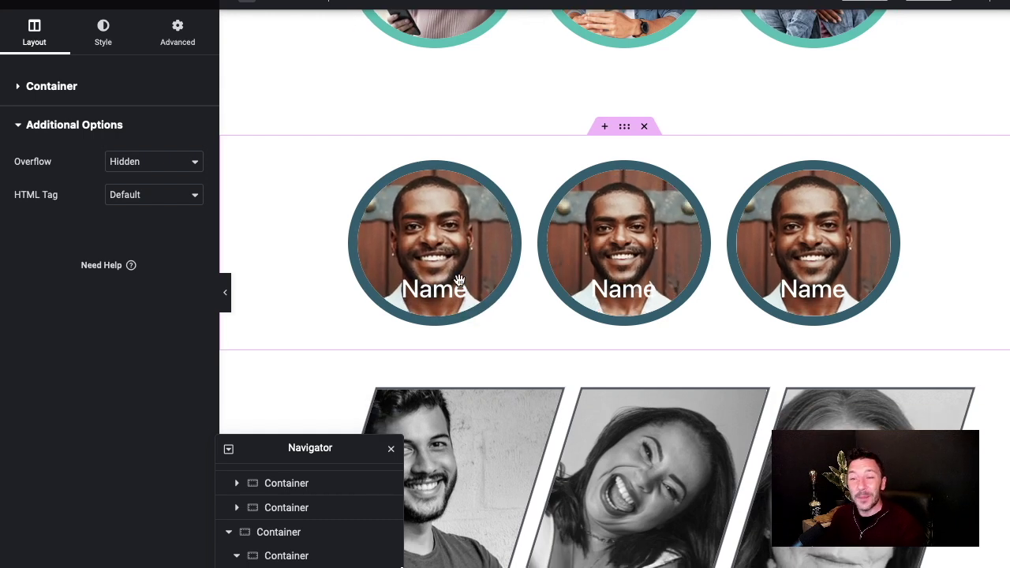
{"action": "scroll", "coordinate": [694, 252], "scroll_direction": "down", "scroll_amount": 4}
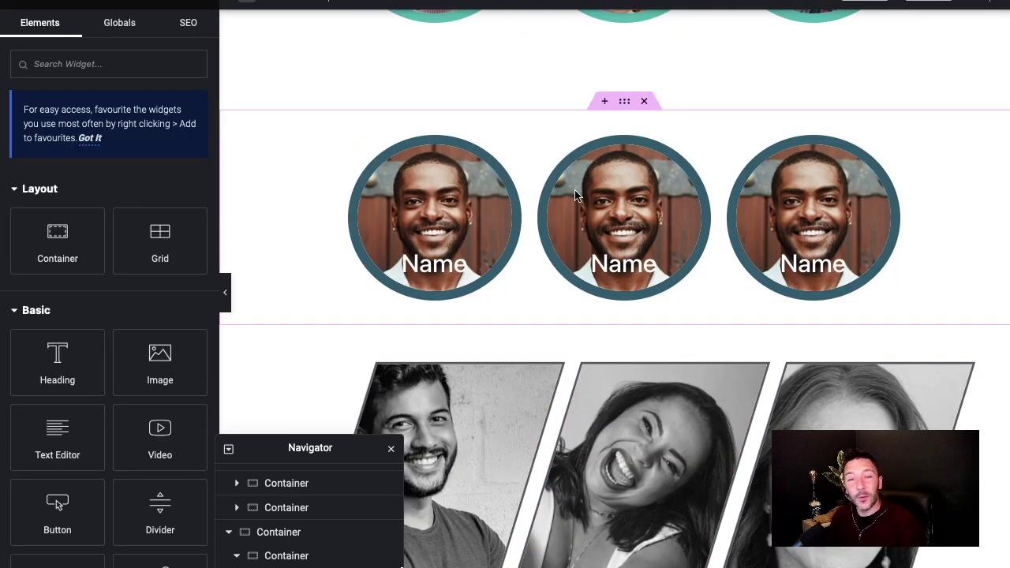
{"action": "scroll", "coordinate": [583, 189], "scroll_direction": "down", "scroll_amount": 1}
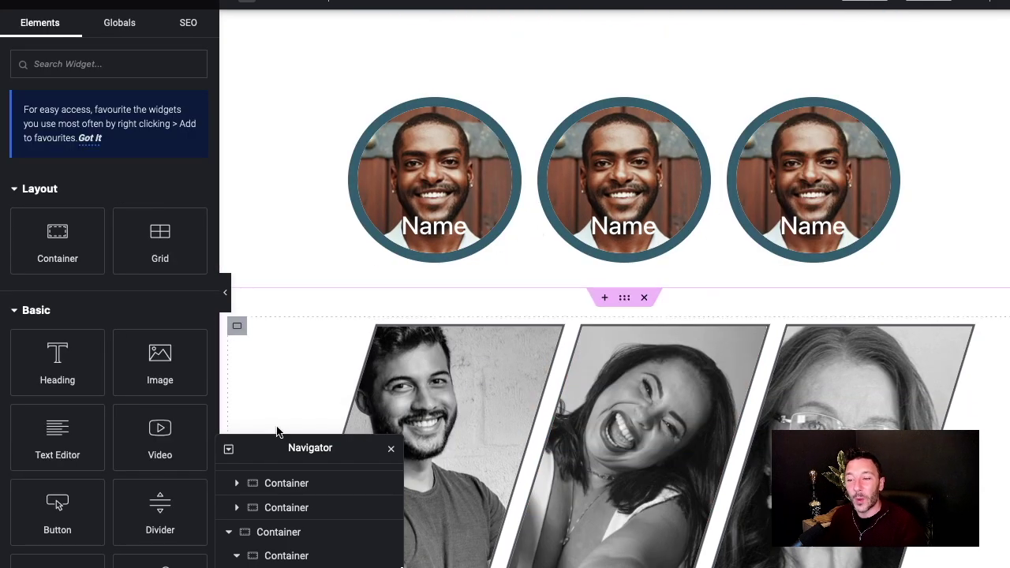
Unlink the middle container's border radius values and set them to 20% top, 0 right, 0 bottom and 50% left
{"action": "left_click_drag", "start_coordinate": [276, 430], "coordinate": [306, 290]}
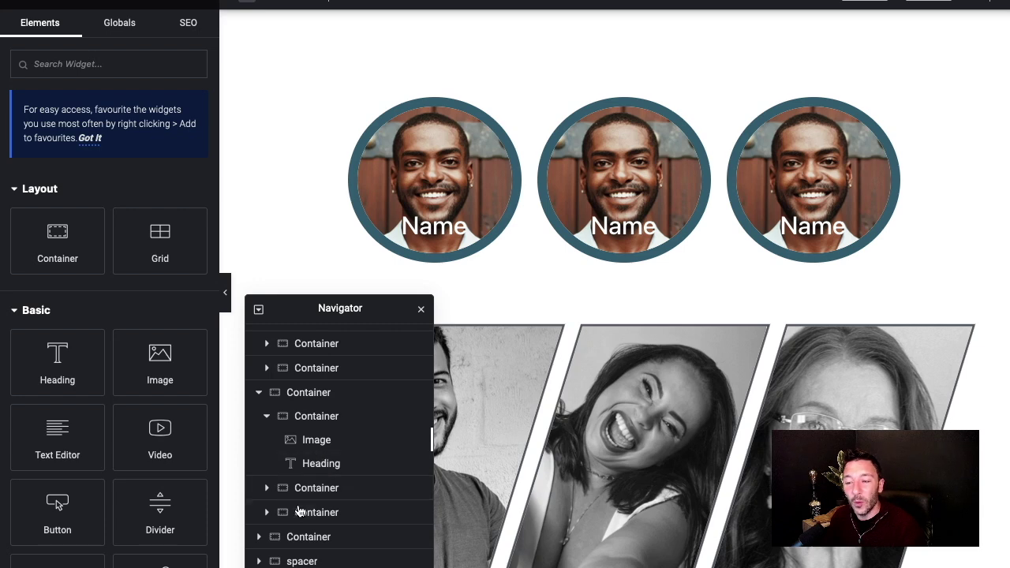
{"action": "left_click", "coordinate": [313, 489]}
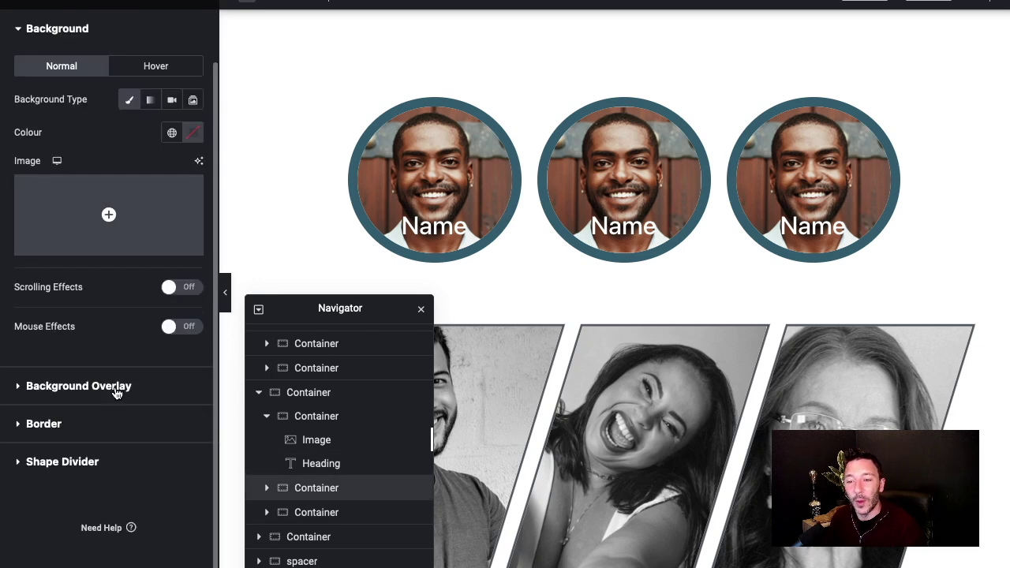
{"action": "left_click", "coordinate": [102, 418]}
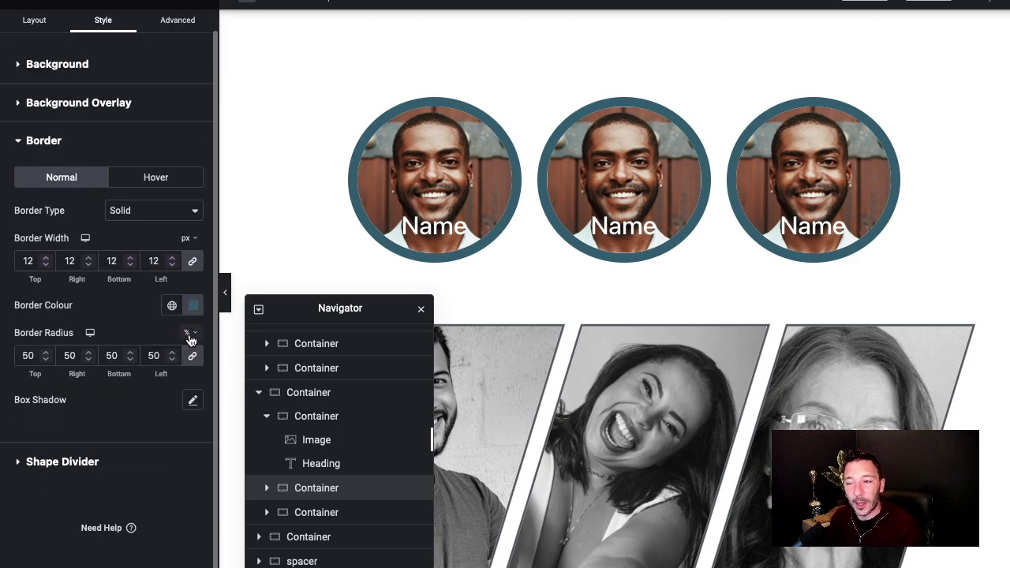
{"action": "double_click", "coordinate": [113, 355]}
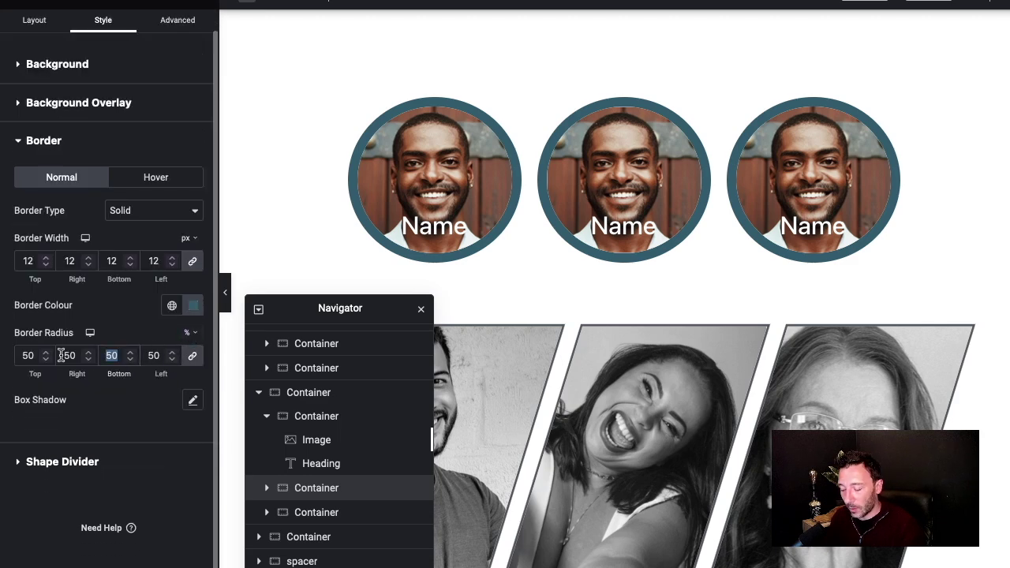
{"action": "type", "text": "0"}
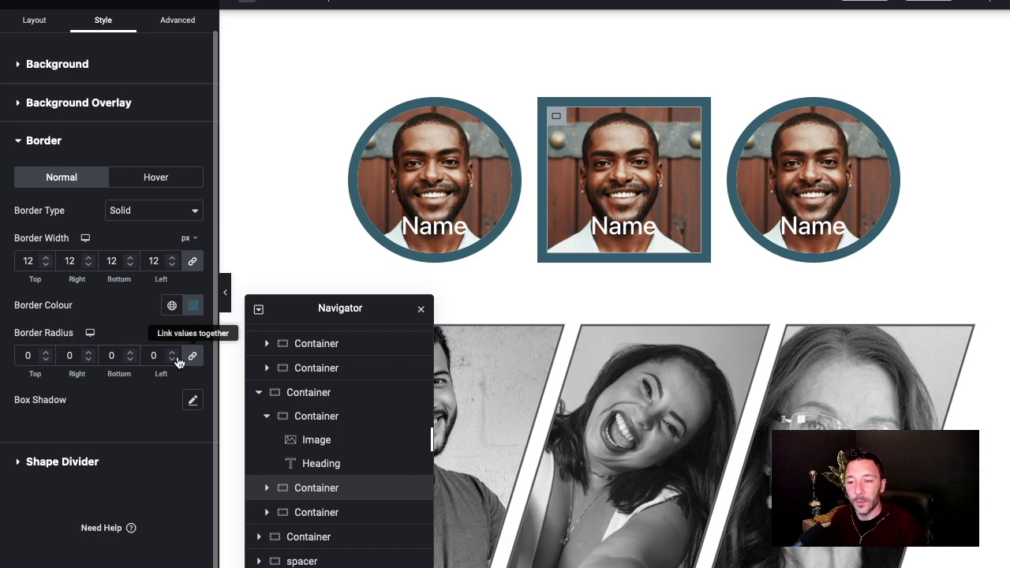
{"action": "left_click_drag", "start_coordinate": [150, 355], "coordinate": [179, 359]}
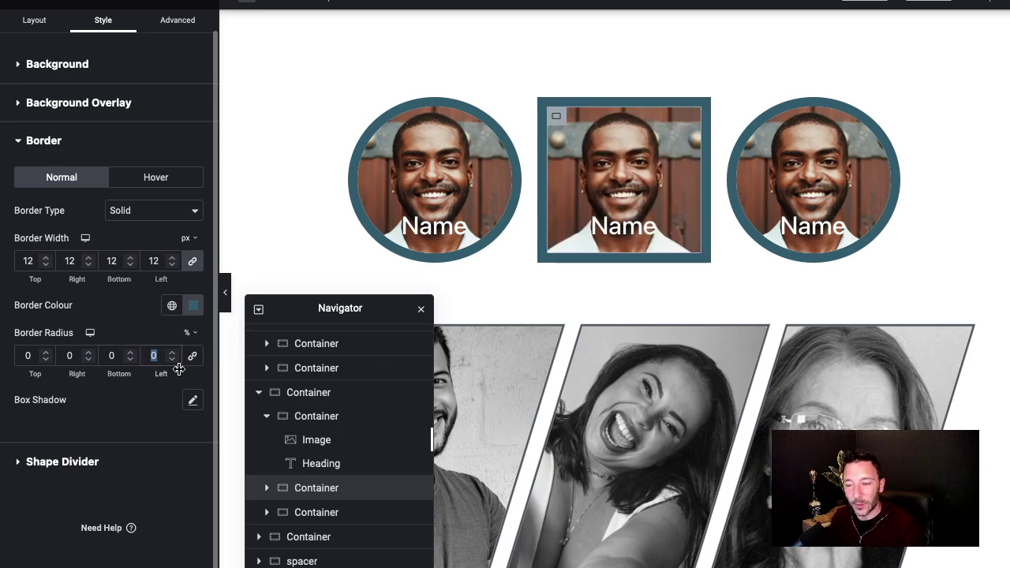
{"action": "type", "text": "50"}
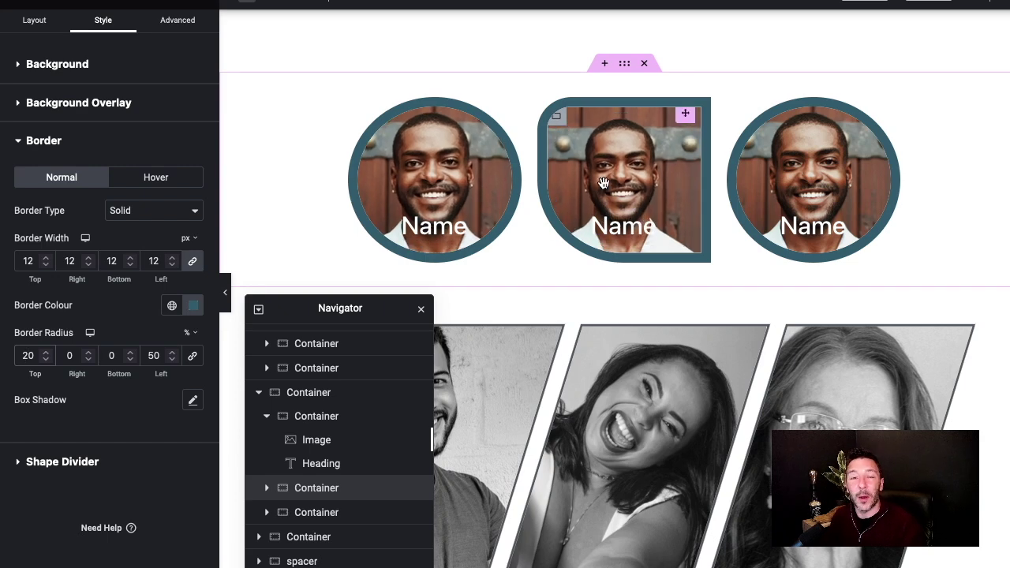
Examine the row of slanted photo containers below the round ones
{"action": "scroll", "coordinate": [613, 266], "scroll_direction": "up", "scroll_amount": 2}
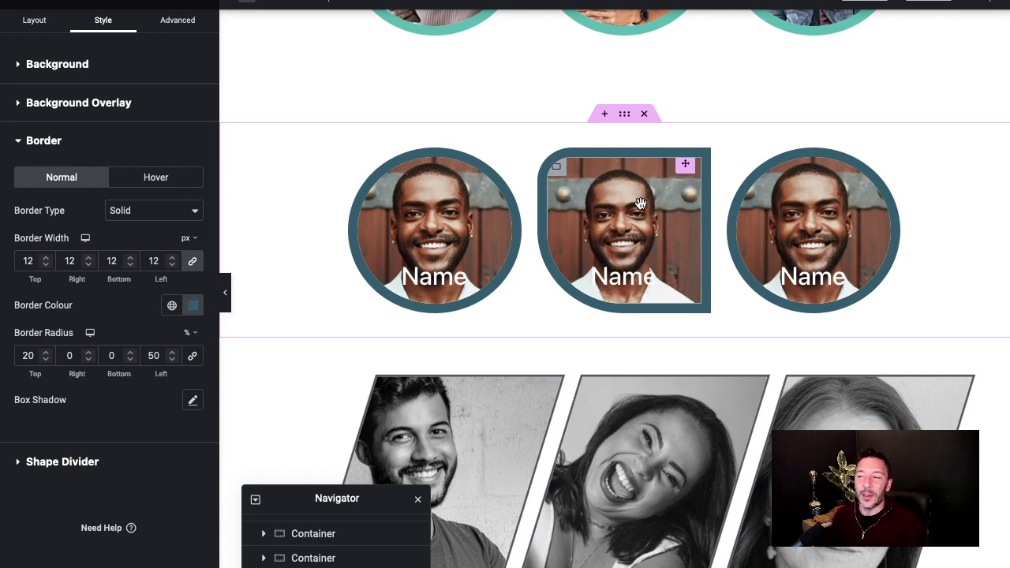
{"action": "scroll", "coordinate": [643, 203], "scroll_direction": "down", "scroll_amount": 3}
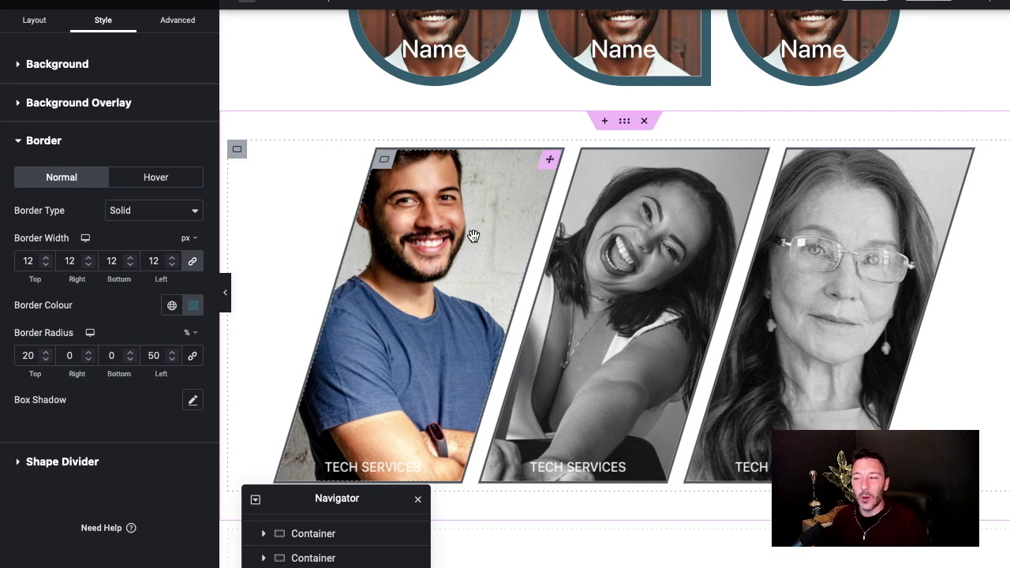
{"action": "scroll", "coordinate": [459, 242], "scroll_direction": "down", "scroll_amount": 1}
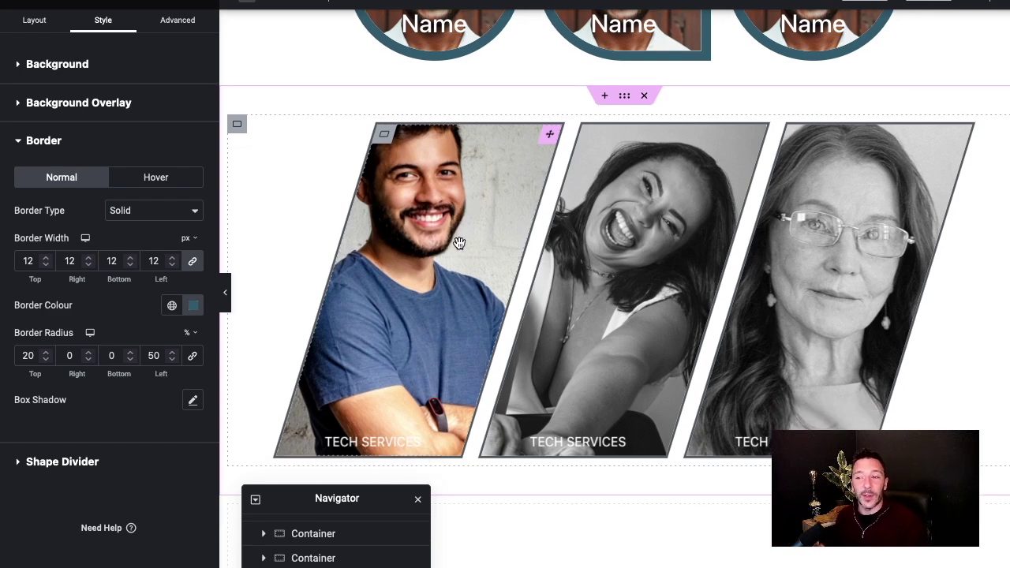